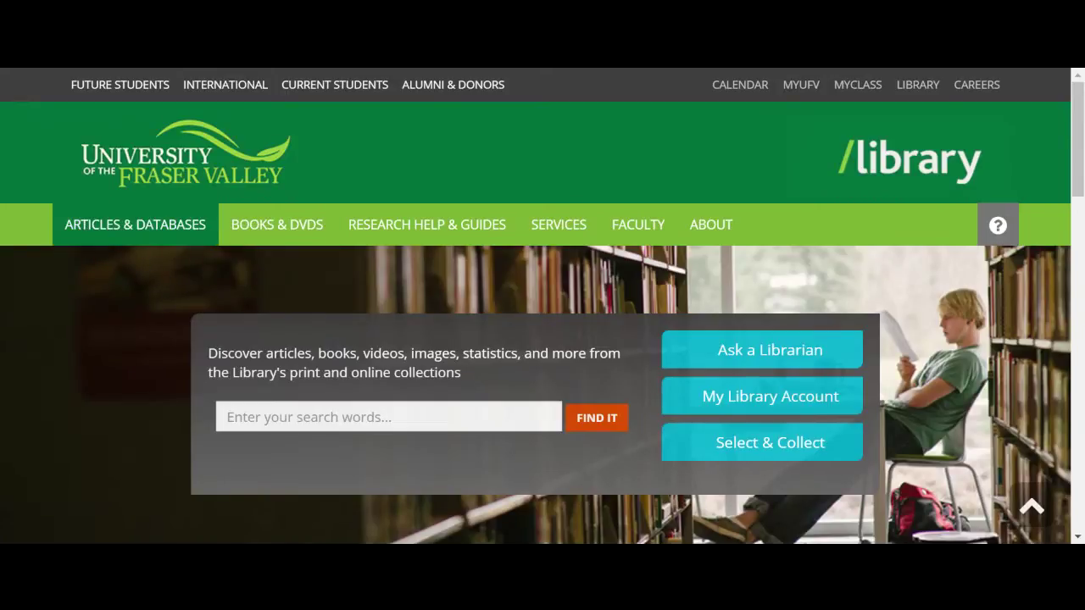
# Go to the library's Articles & Databases page and open the list of all research databases
pyautogui.click(87, 231)
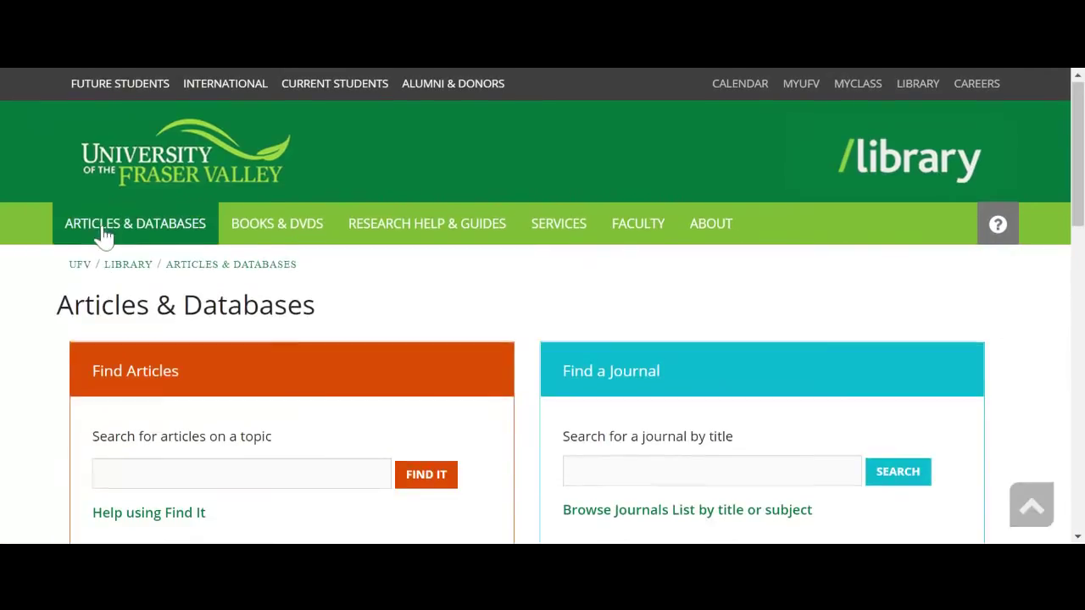
pyautogui.scroll(-2, 102, 235)
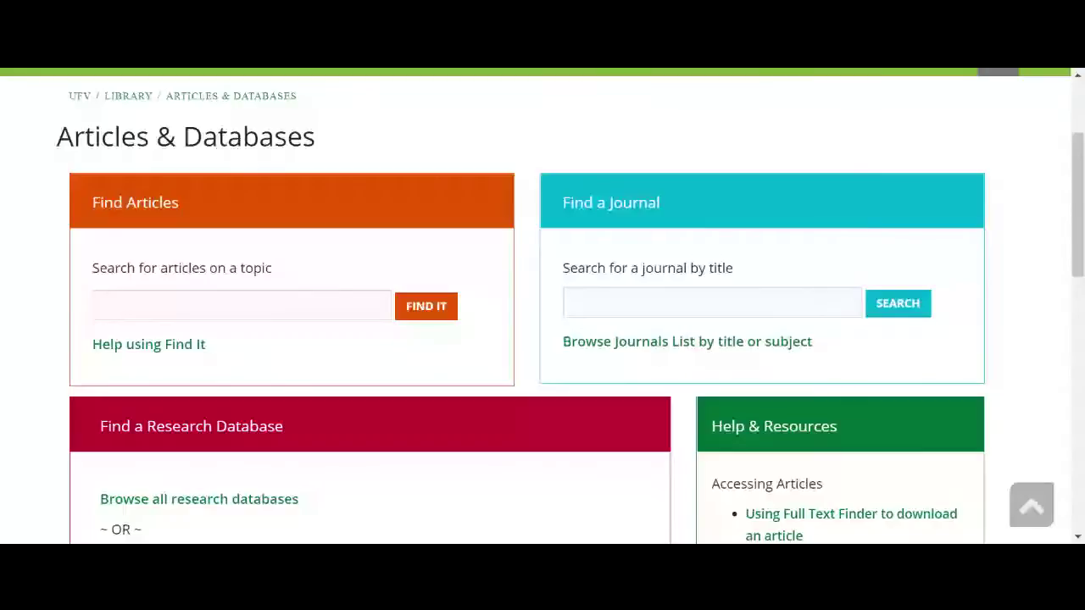
pyautogui.scroll(-2, 707, 326)
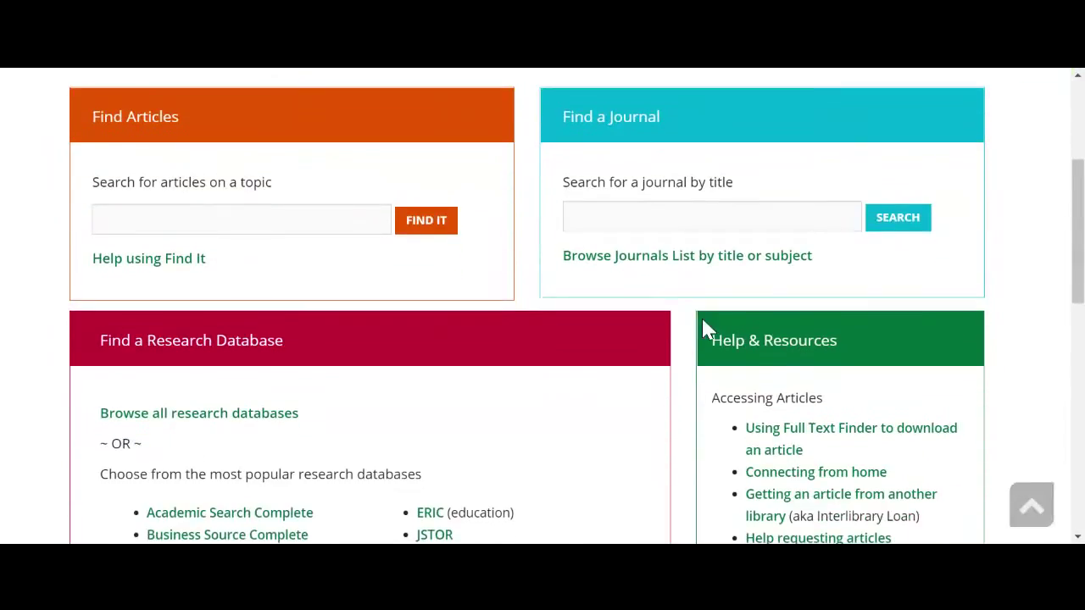
pyautogui.scroll(-1, 649, 323)
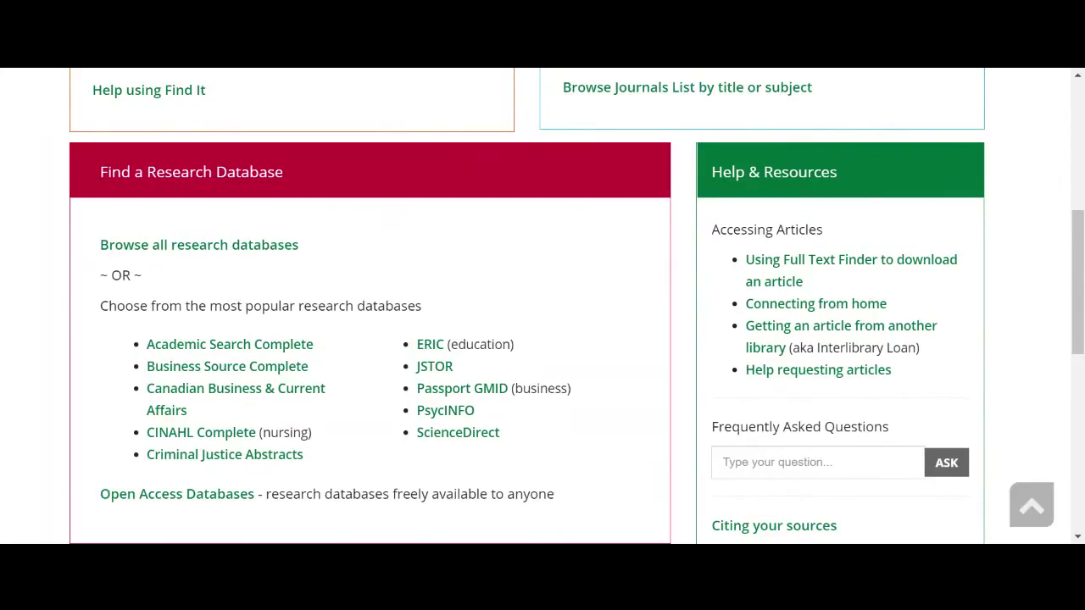
pyautogui.click(287, 247)
pyautogui.click(204, 246)
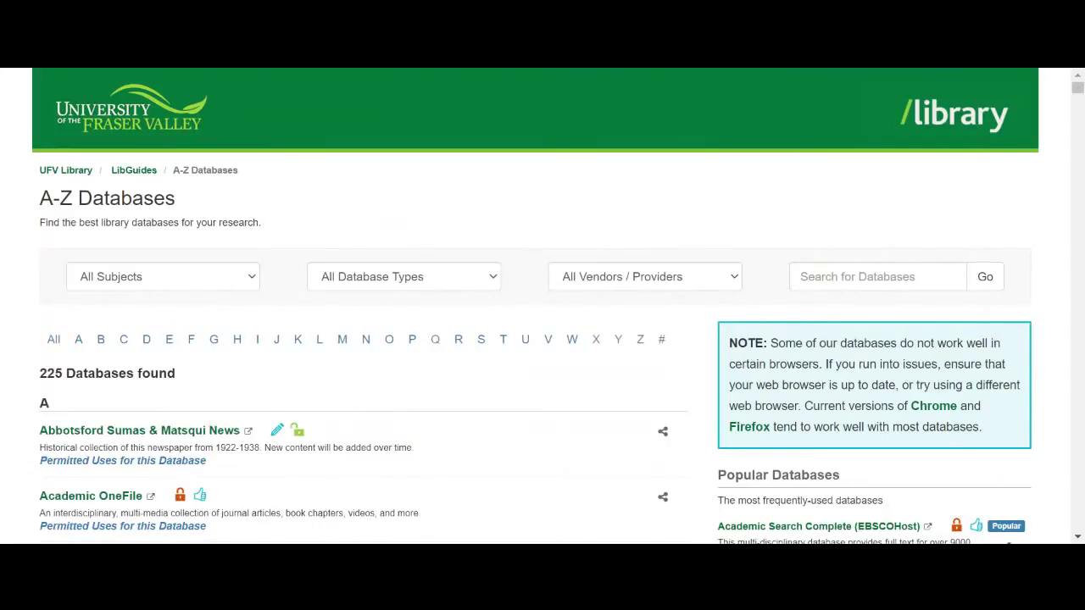
# Filter the databases by the subject Health Sciences & Nursing and open CINAHL Complete (EBSCOHost) from the Best Bets
pyautogui.click(246, 288)
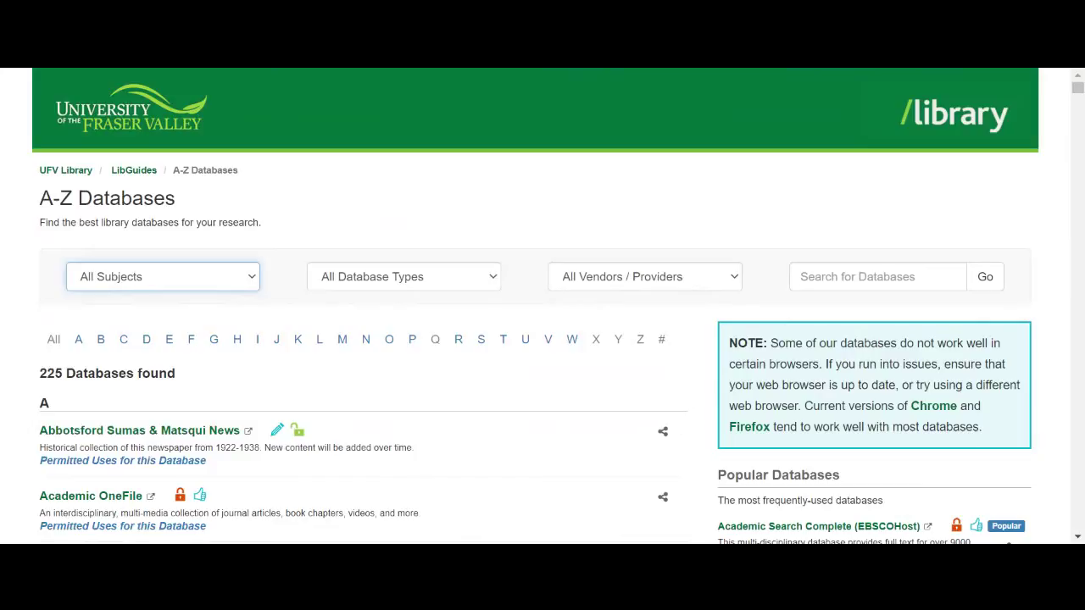
pyautogui.click(439, 312)
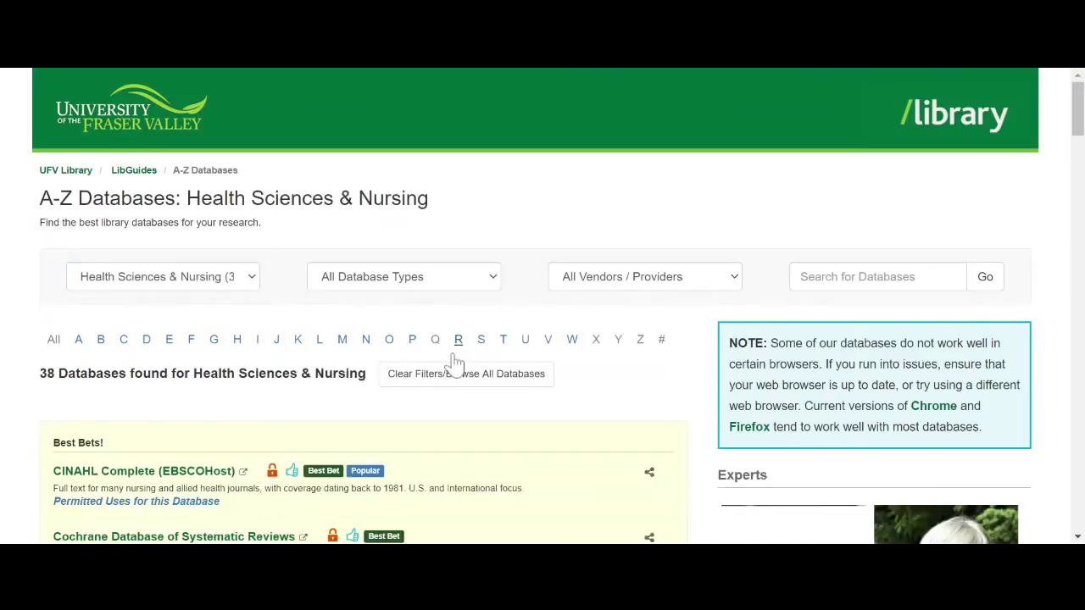
pyautogui.scroll(-1, 455, 363)
pyautogui.scroll(-1, 455, 363)
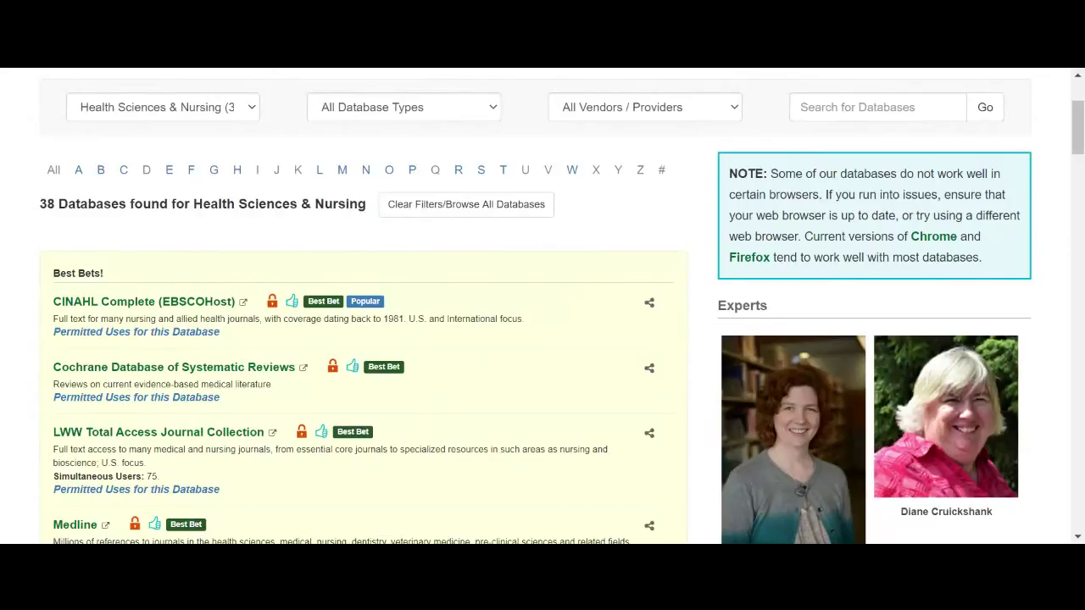
pyautogui.scroll(-1, 460, 351)
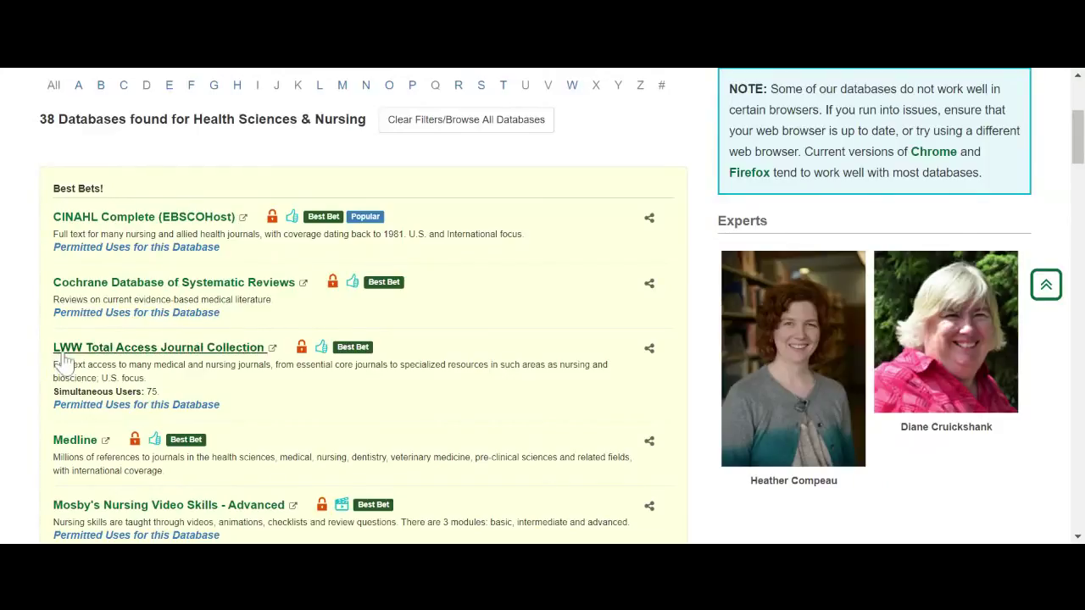
pyautogui.scroll(-1, 64, 360)
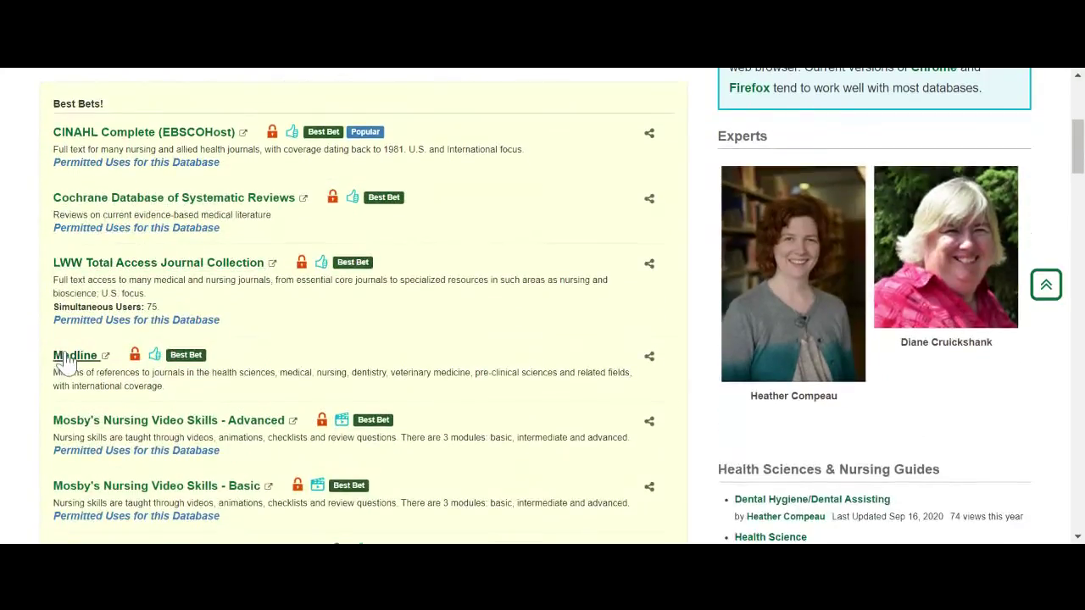
pyautogui.scroll(-1, 63, 360)
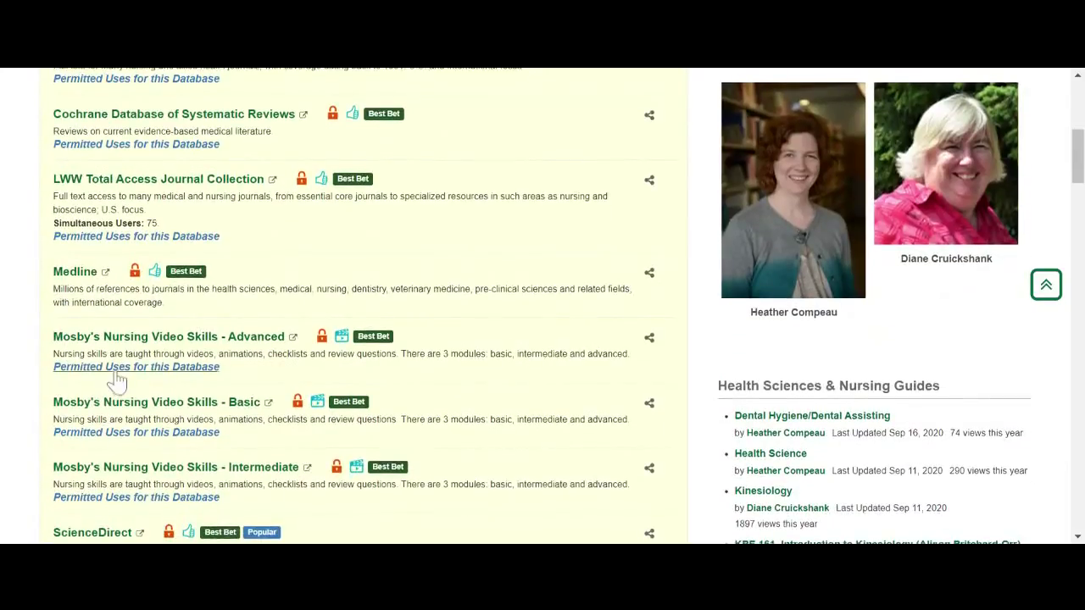
pyautogui.scroll(1, 116, 381)
pyautogui.click(134, 136)
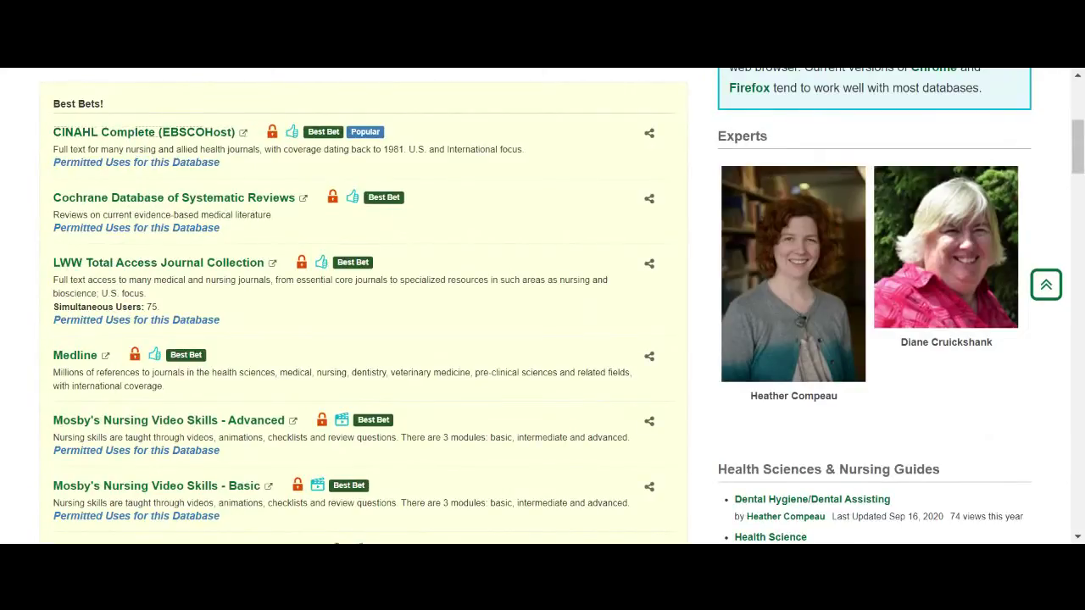
pyautogui.press('Return')
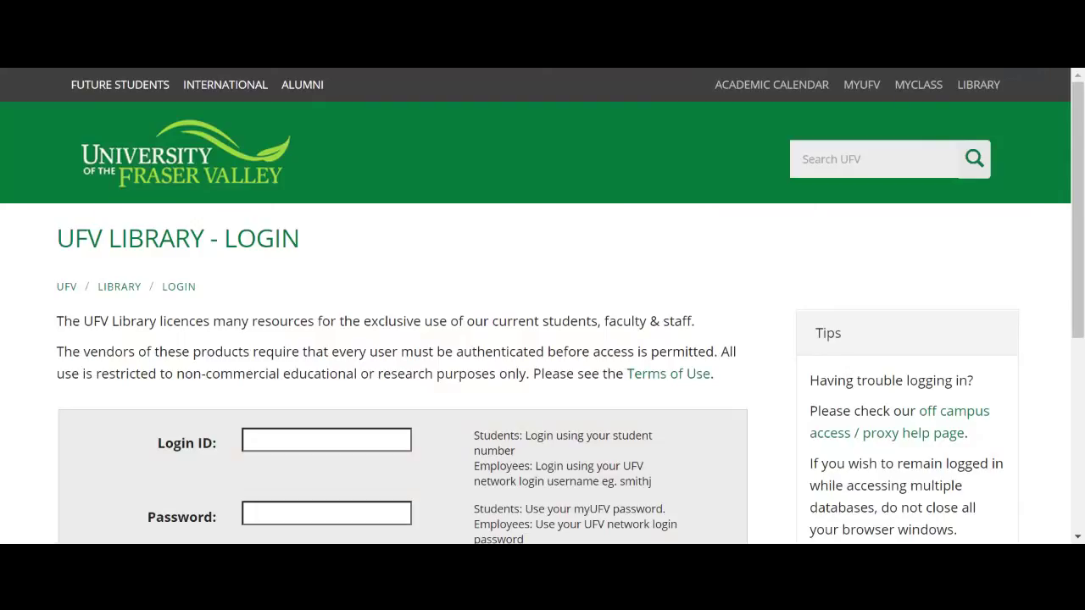
# Sign in to the library with the login ID and the account password
pyautogui.scroll(-2, 405, 301)
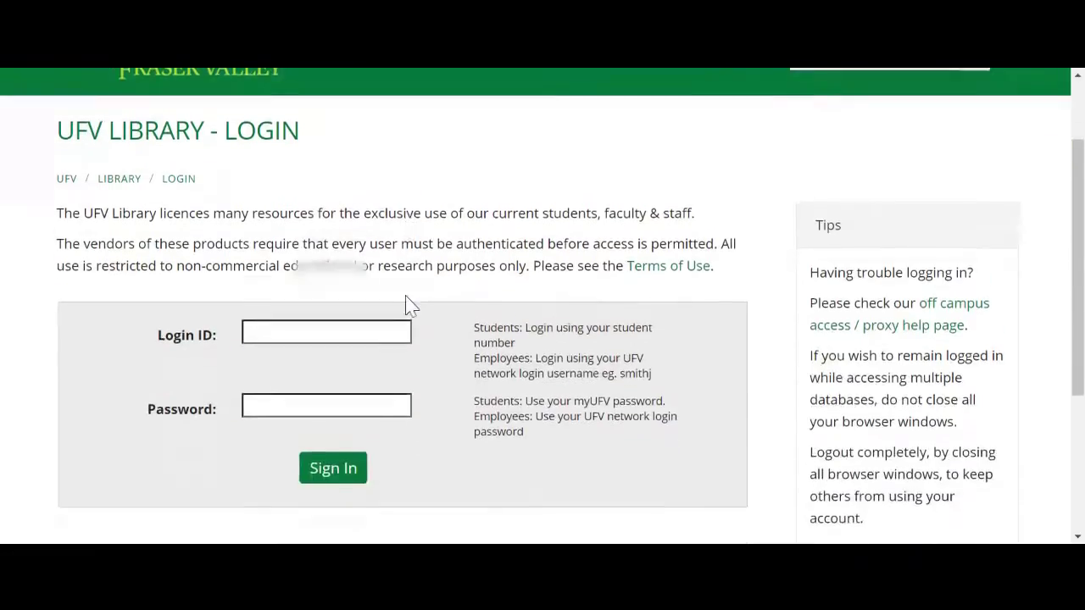
pyautogui.scroll(-1, 405, 301)
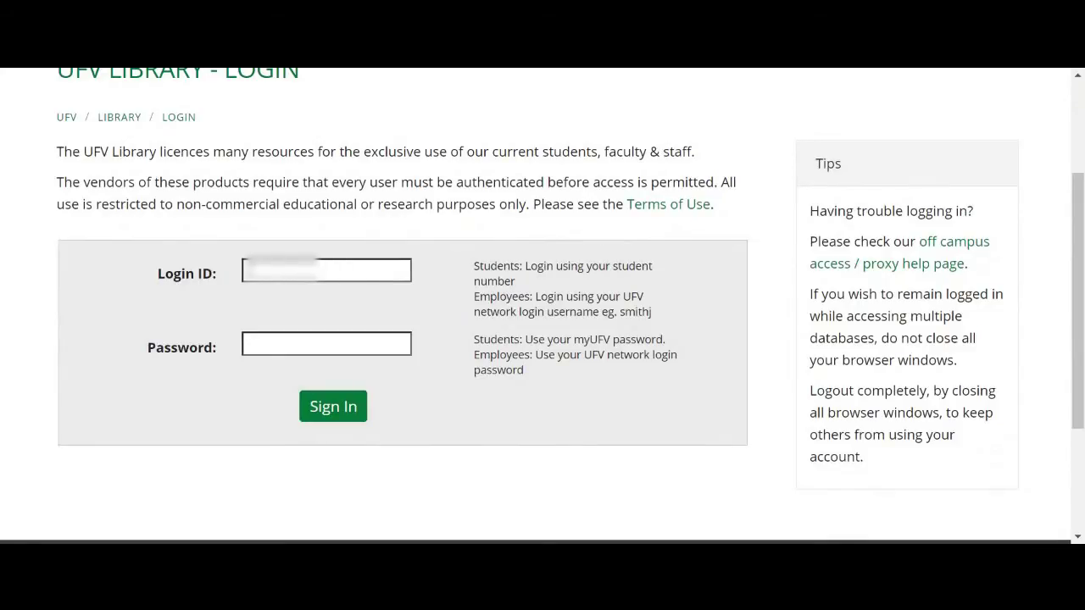
pyautogui.click(314, 340)
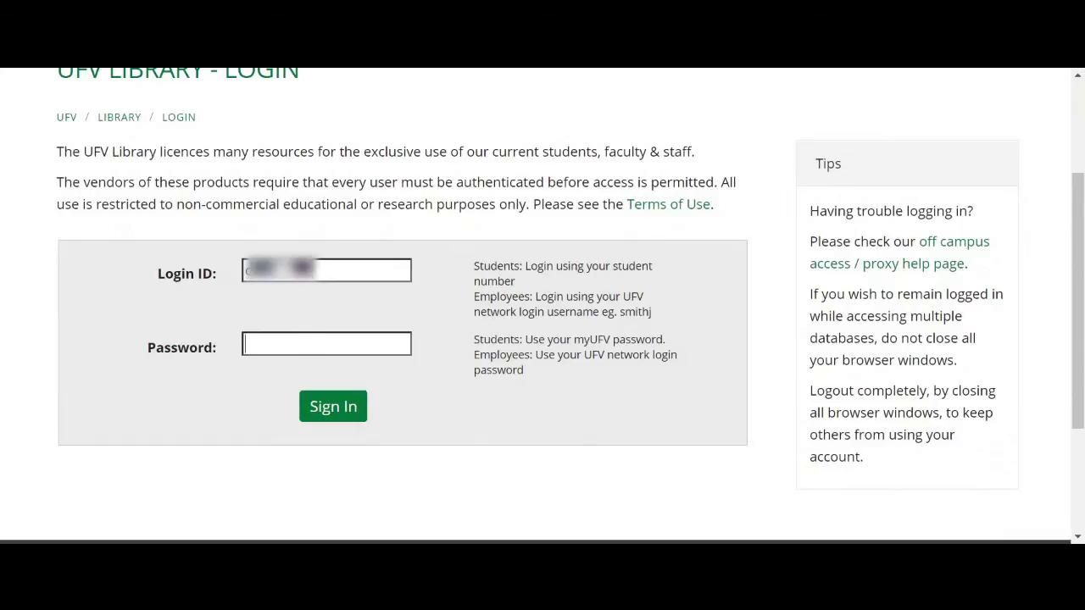
pyautogui.write('••••••••••••••')
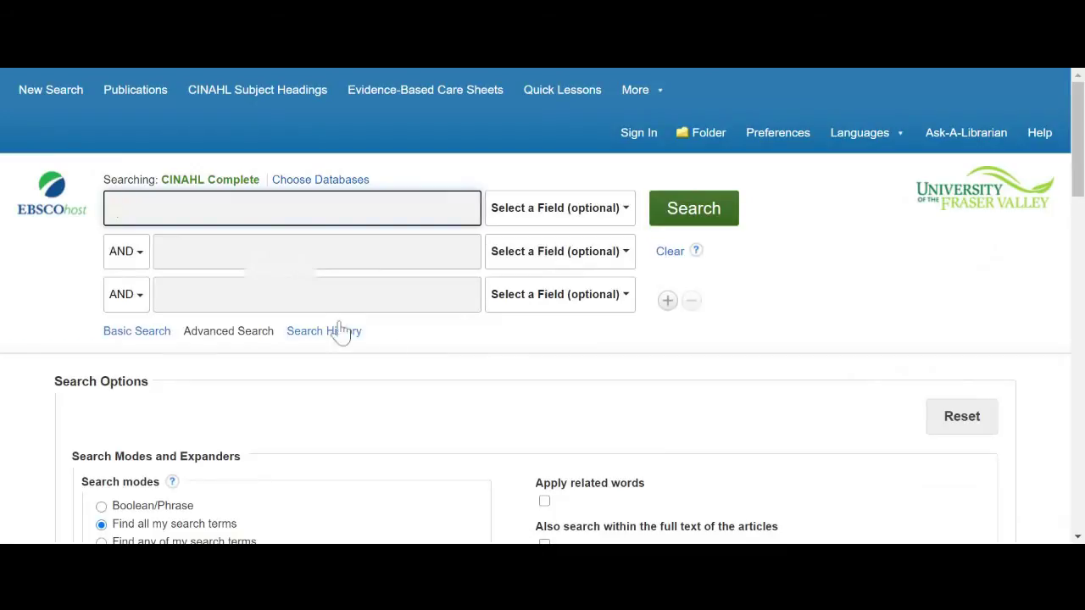
# Add MEDLINE with Full Text to the databases searched alongside CINAHL Complete and show all selected databases
pyautogui.click(321, 183)
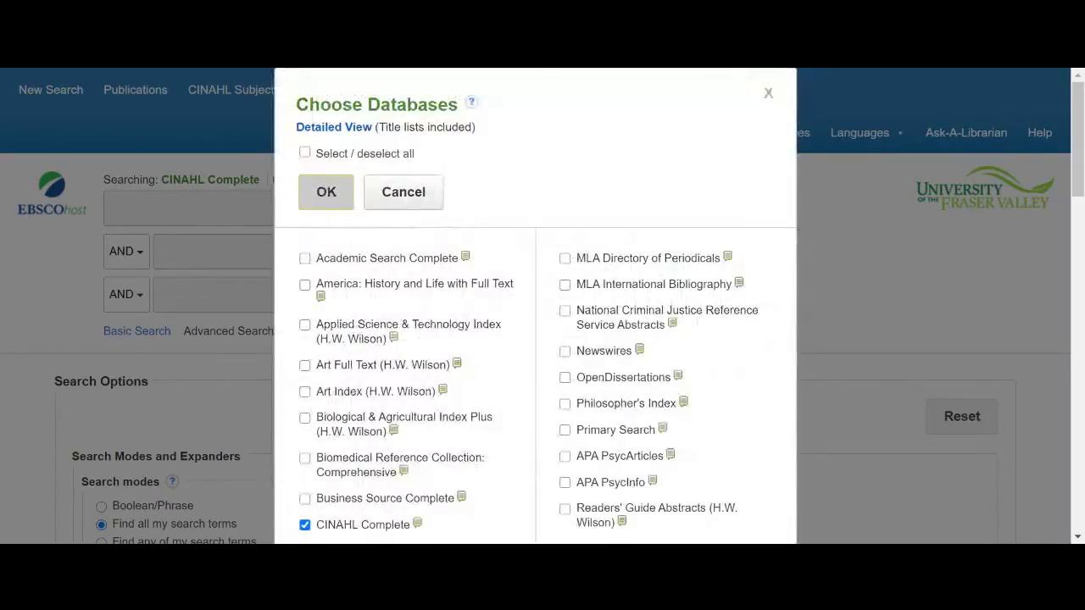
pyautogui.scroll(-3, 500, 254)
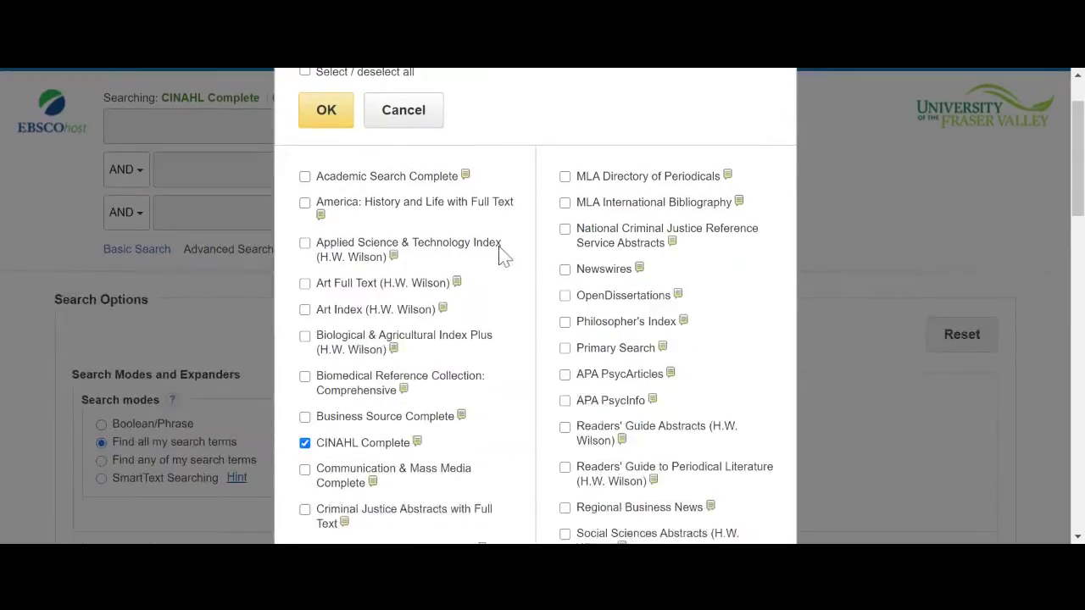
pyautogui.scroll(-10, 504, 261)
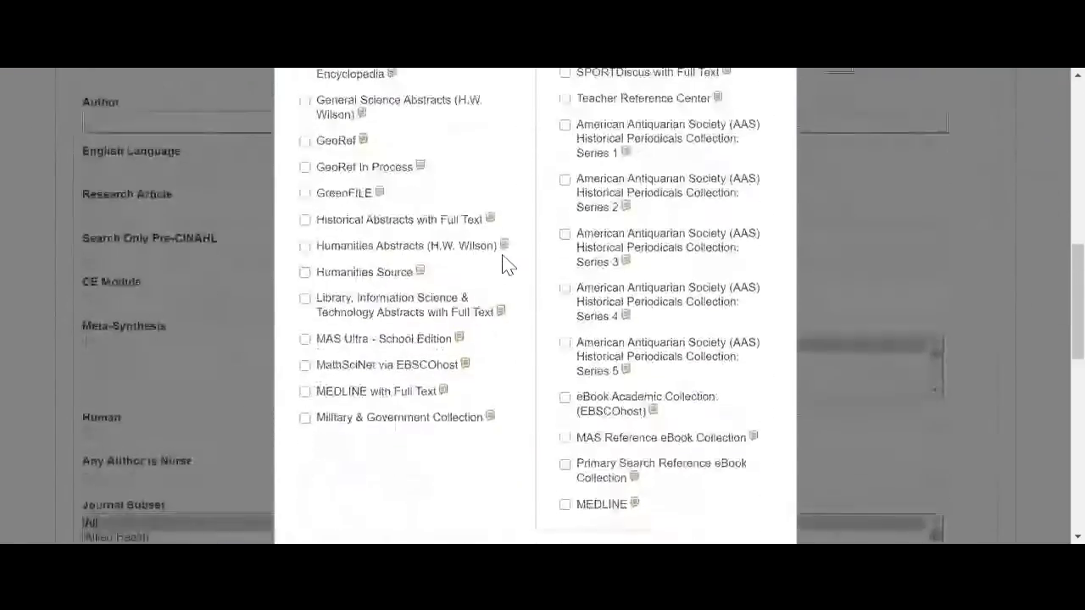
pyautogui.click(306, 307)
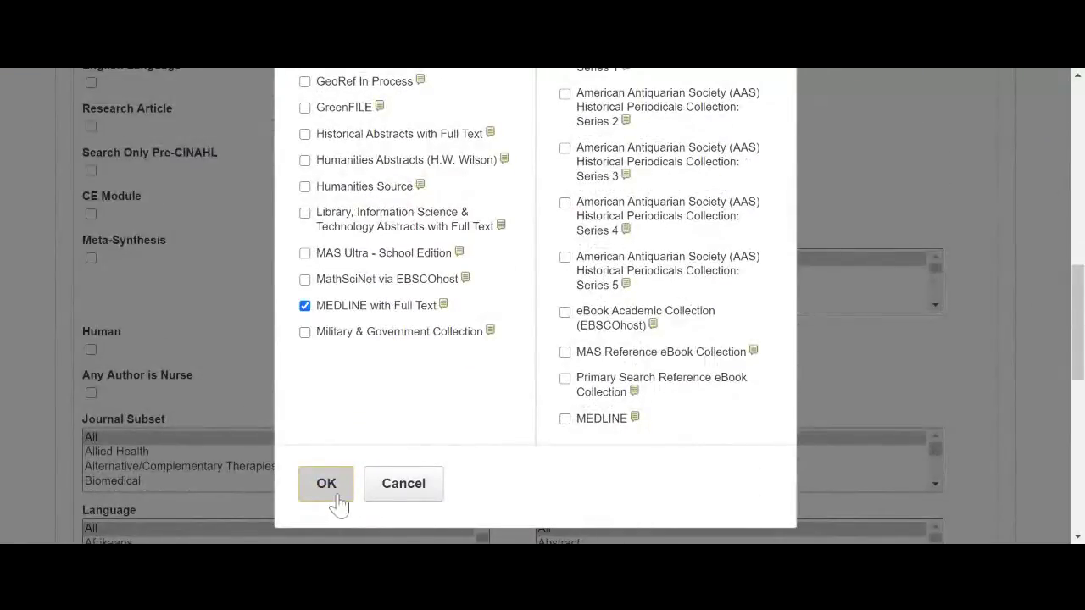
pyautogui.click(338, 500)
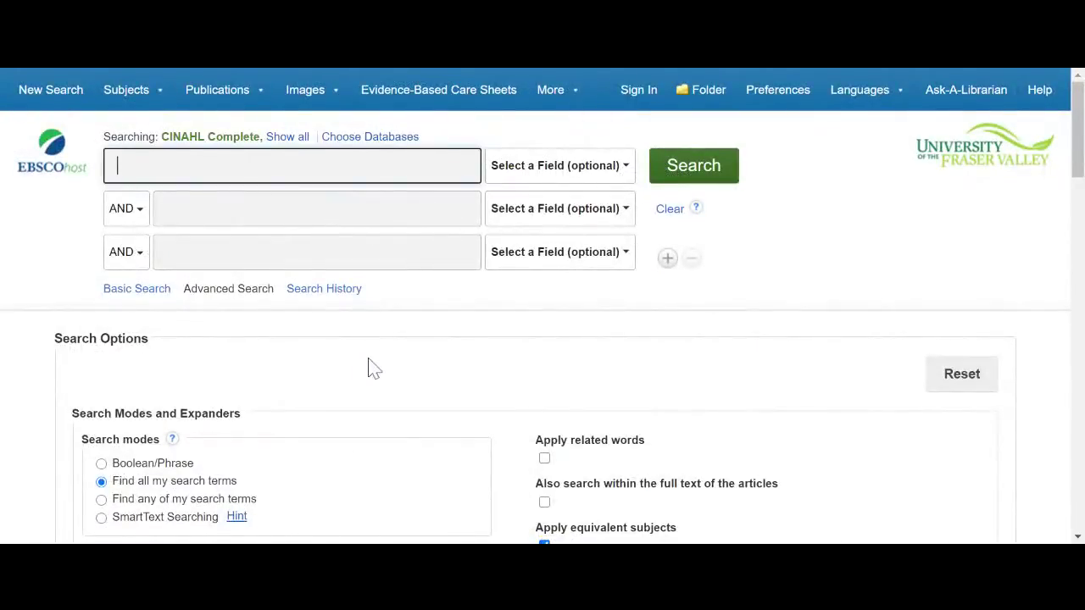
pyautogui.click(288, 137)
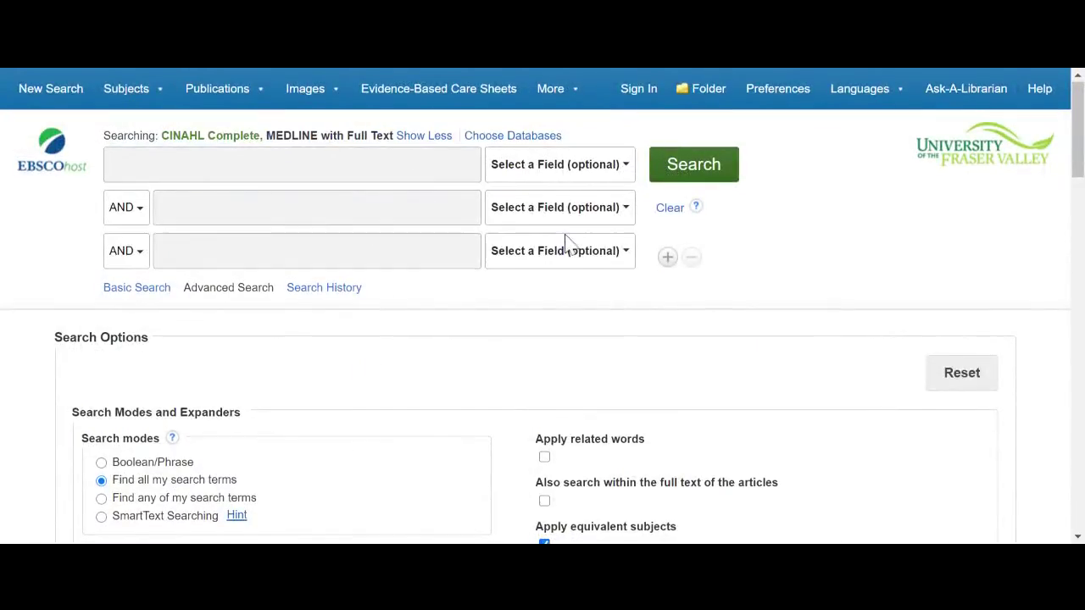
# Enter "diabetes care" as the first search term of the advanced search
pyautogui.scroll(-1, 534, 255)
pyautogui.scroll(1, 472, 254)
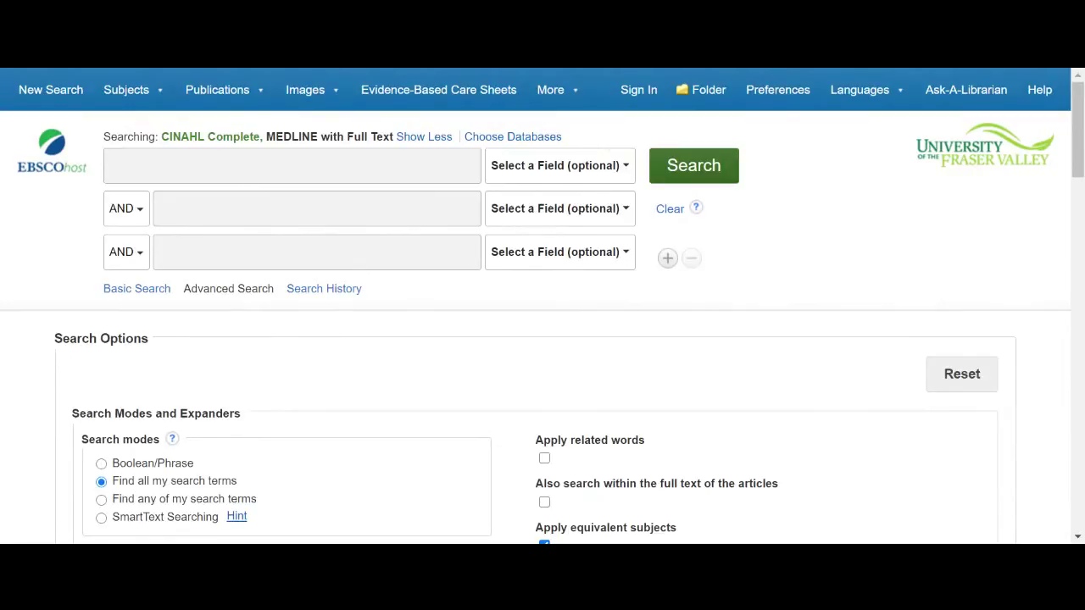
pyautogui.click(430, 170)
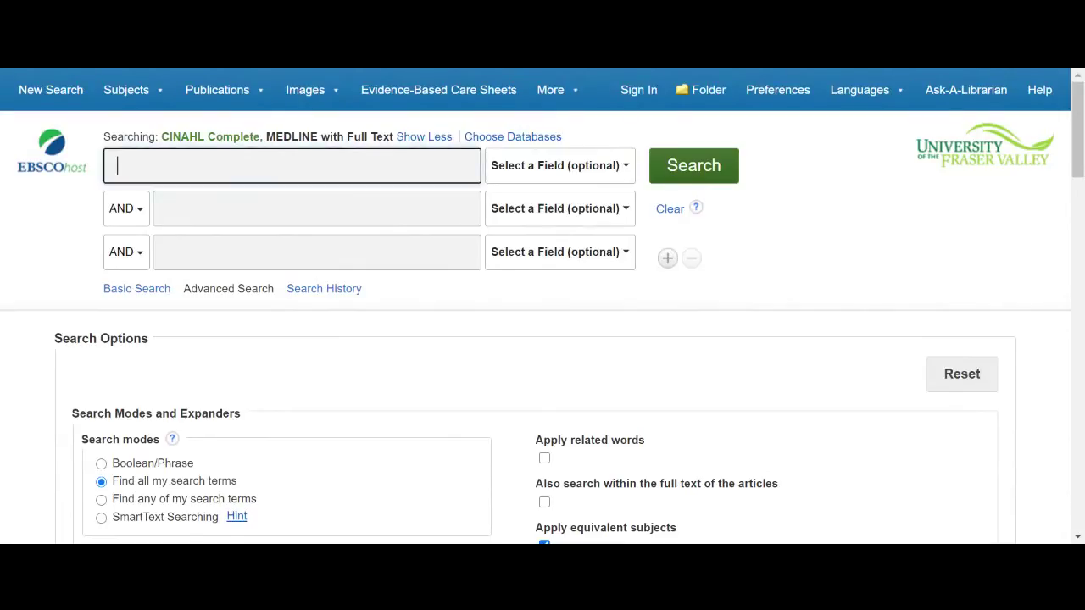
pyautogui.write('da')
pyautogui.press('BackSpace')
pyautogui.write('i')
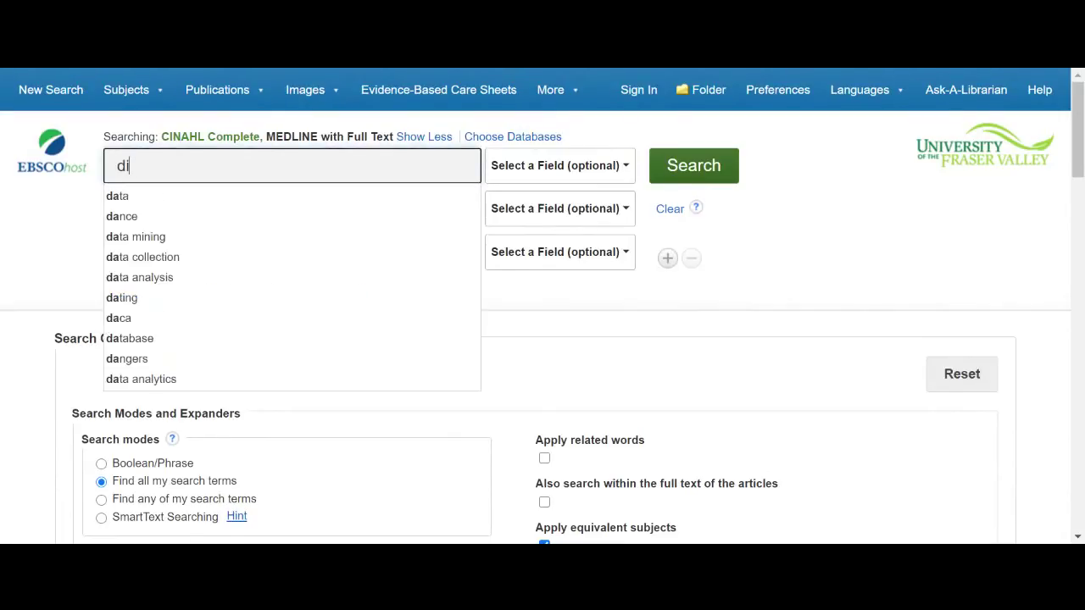
pyautogui.write('abest')
pyautogui.press('BackSpace')
pyautogui.press('BackSpace')
pyautogui.write('t')
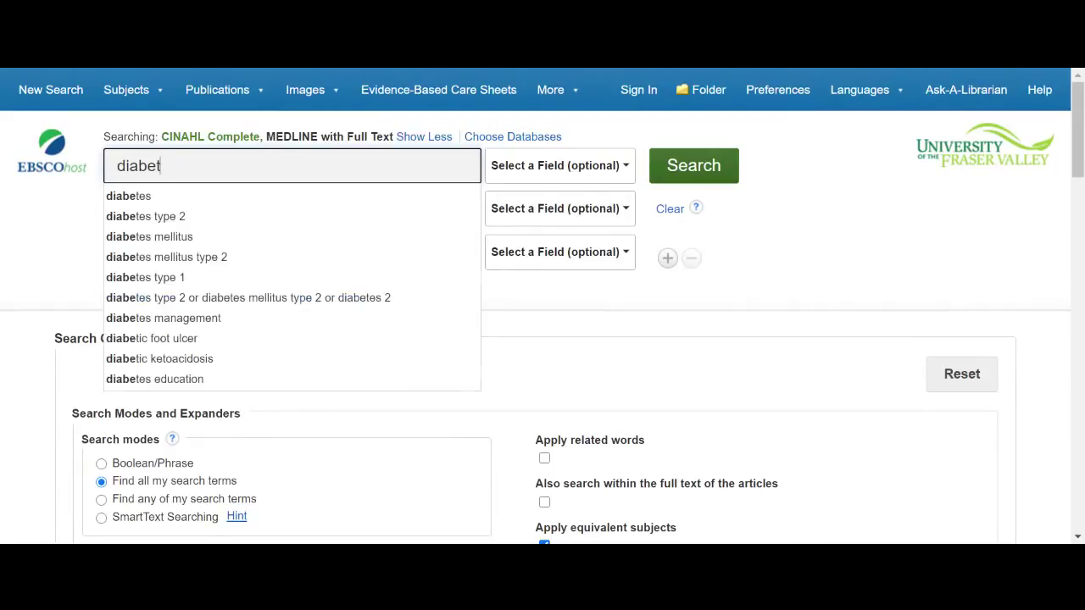
pyautogui.write('es care')
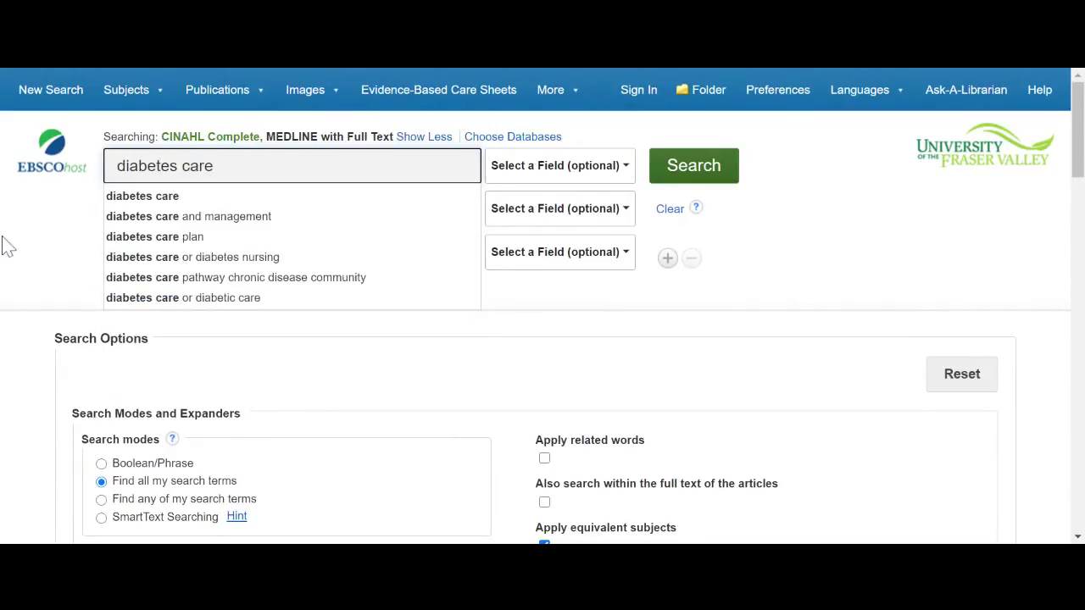
pyautogui.click(6, 245)
# Enter "indigenous peoples" as the second search term, combined with AND
pyautogui.click(317, 209)
pyautogui.write('inid')
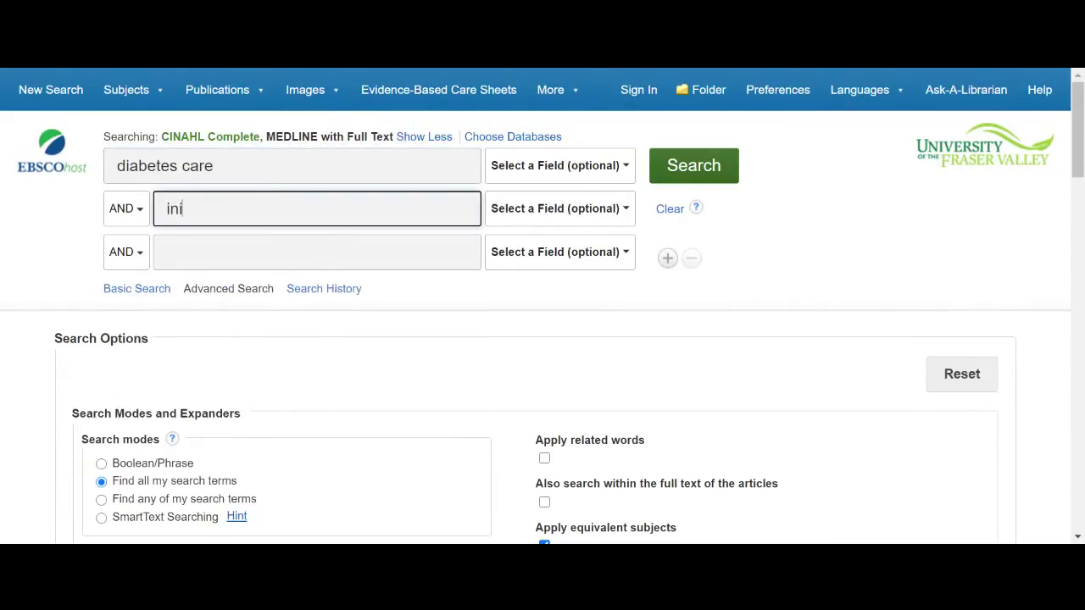
pyautogui.write('gen')
pyautogui.press('BackSpace')
pyautogui.press('BackSpace')
pyautogui.press('BackSpace')
pyautogui.press('BackSpace')
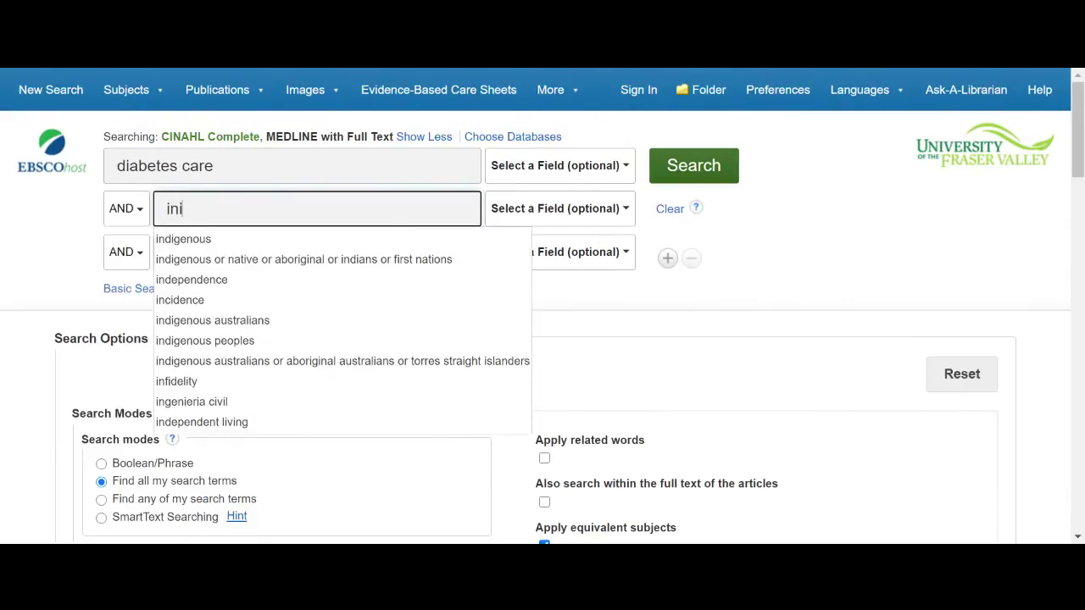
pyautogui.write('dingeous')
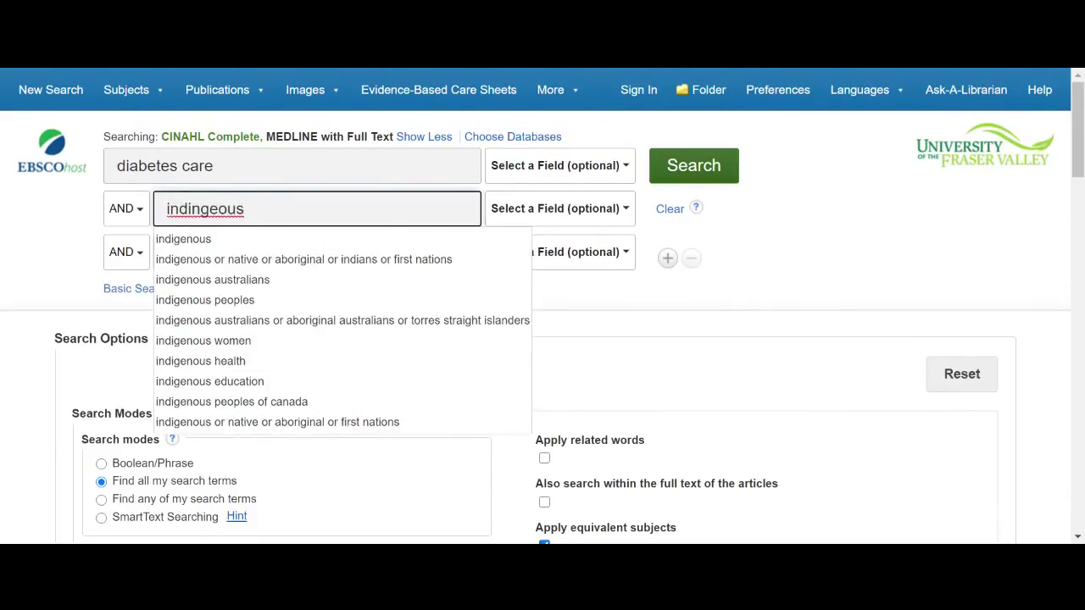
pyautogui.press('BackSpace')
pyautogui.press('BackSpace')
pyautogui.press('BackSpace')
pyautogui.press('BackSpace')
pyautogui.write('nous p')
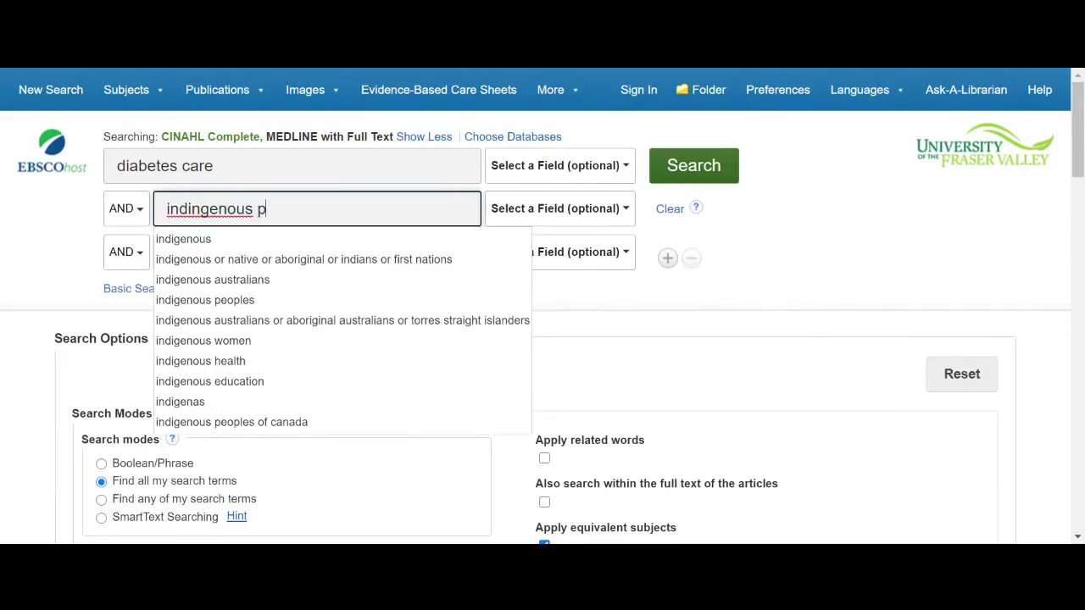
pyautogui.write('eoples')
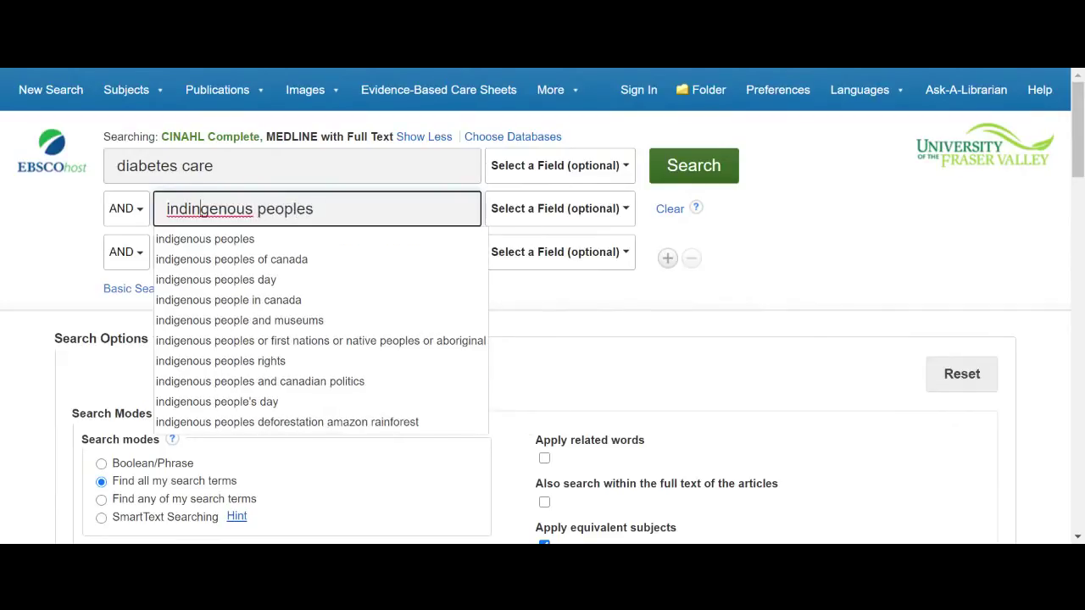
pyautogui.press('BackSpace')
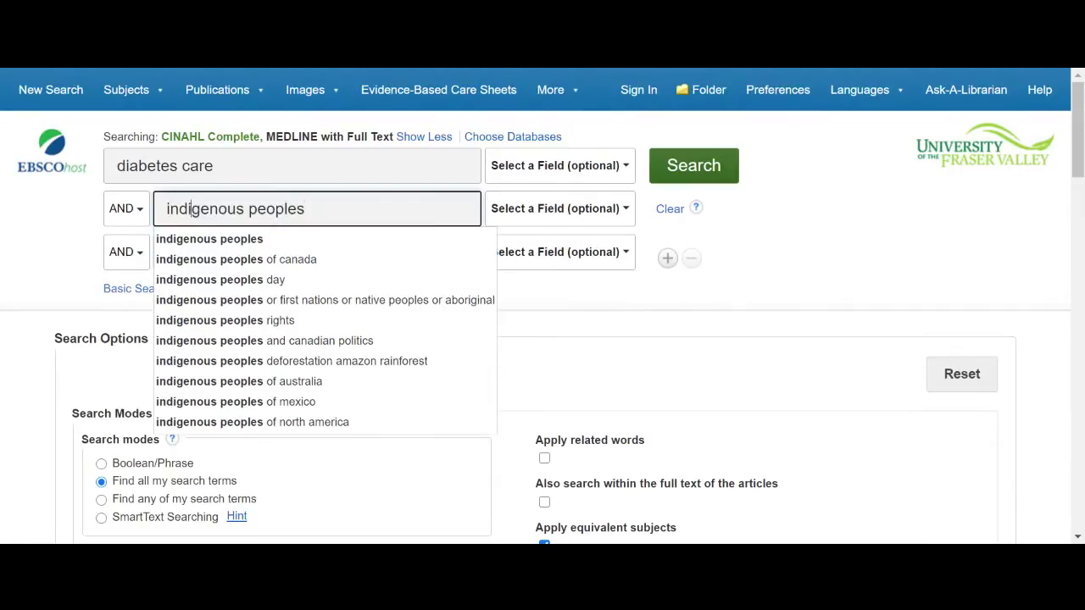
pyautogui.click(613, 295)
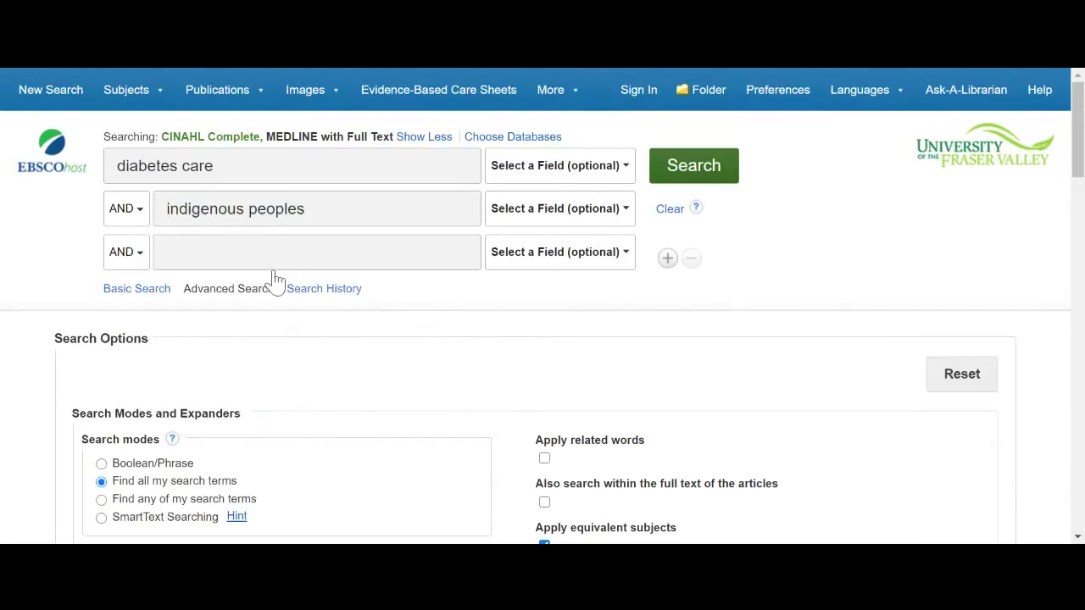
# Enter "canada" as the third search term, combined with AND
pyautogui.click(275, 255)
pyautogui.write('canda')
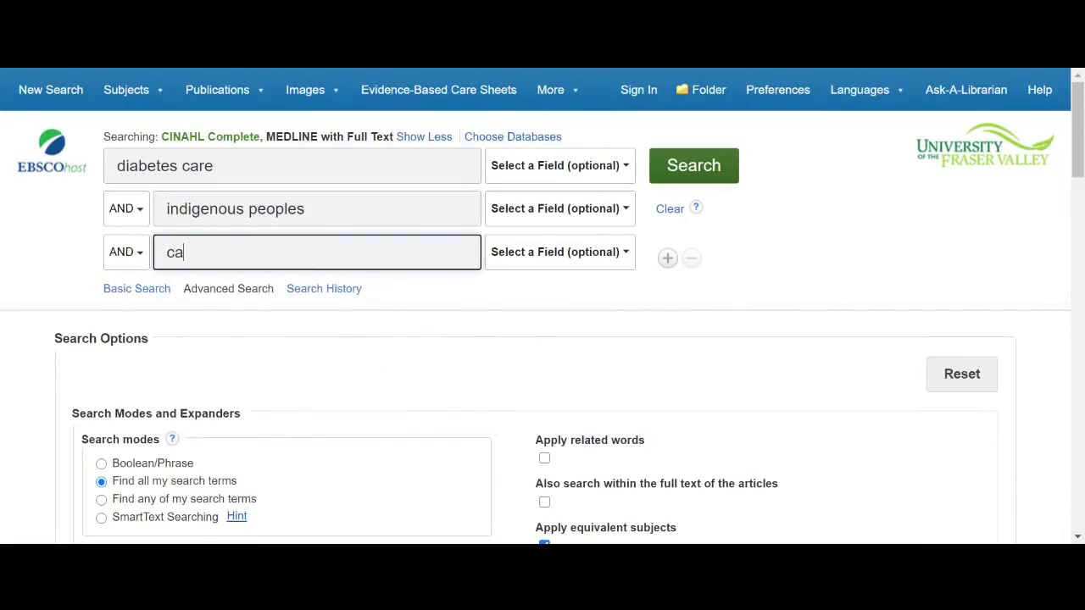
pyautogui.press('BackSpace')
pyautogui.press('BackSpace')
pyautogui.write('ada')
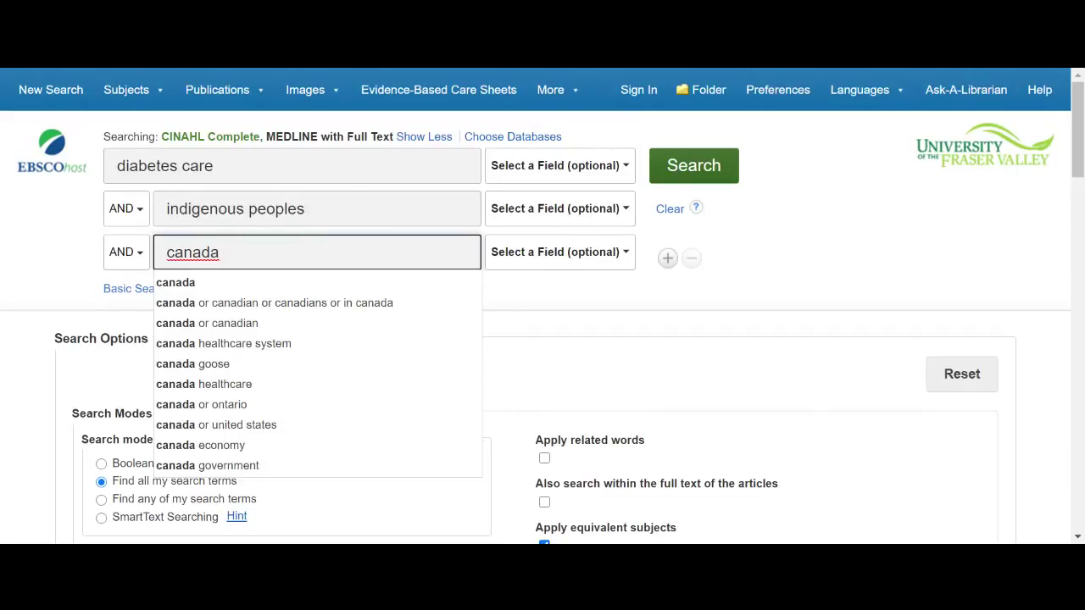
pyautogui.click(512, 307)
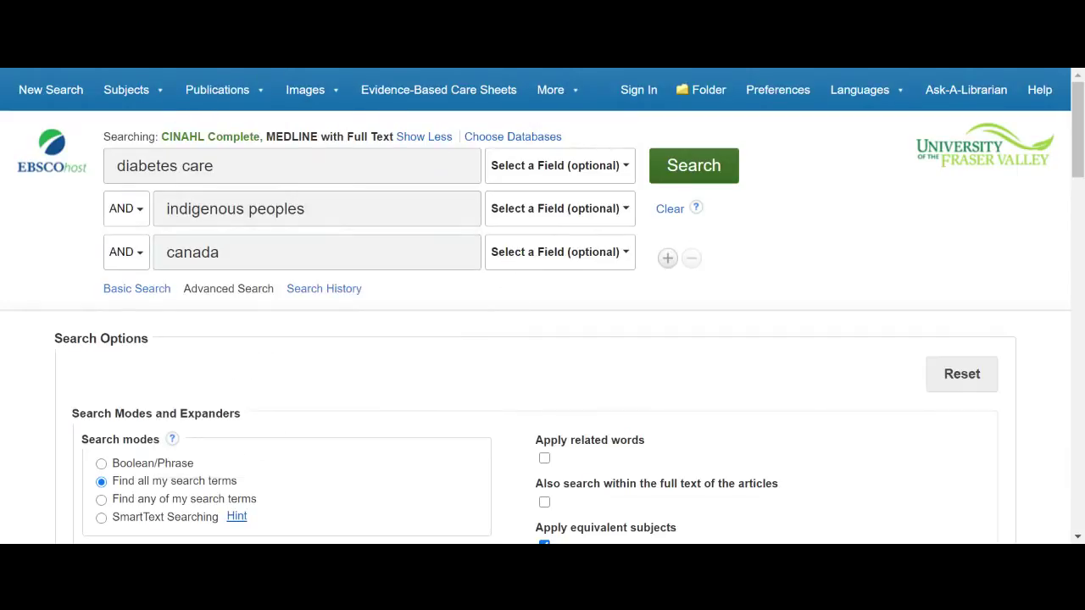
# Try TX All Text as the search field for "diabetes care" and restore the unspecified optional field
pyautogui.click(502, 177)
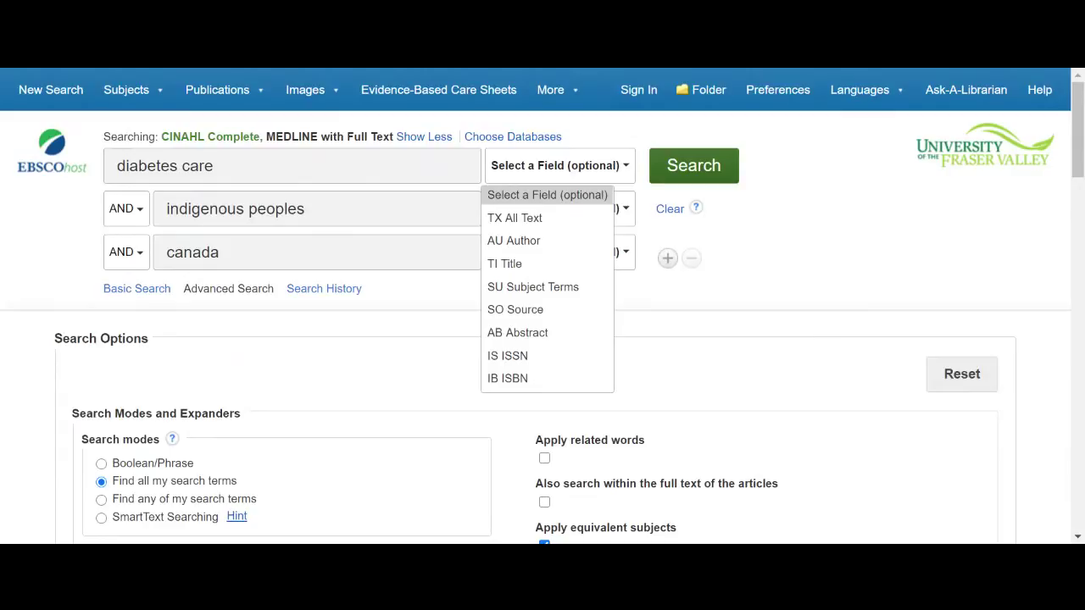
pyautogui.click(511, 218)
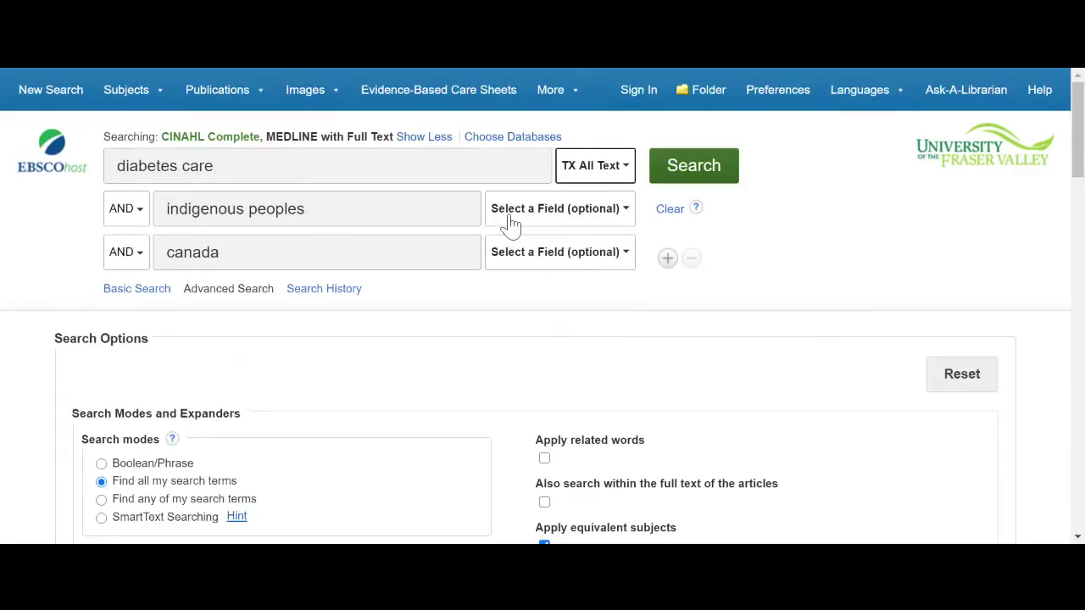
pyautogui.click(606, 176)
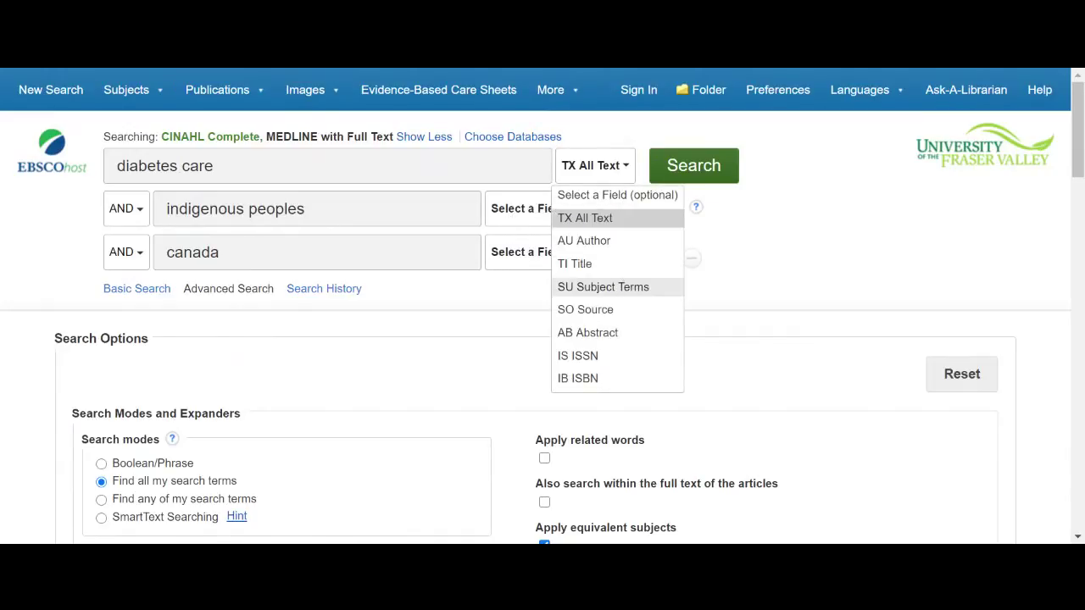
pyautogui.click(589, 182)
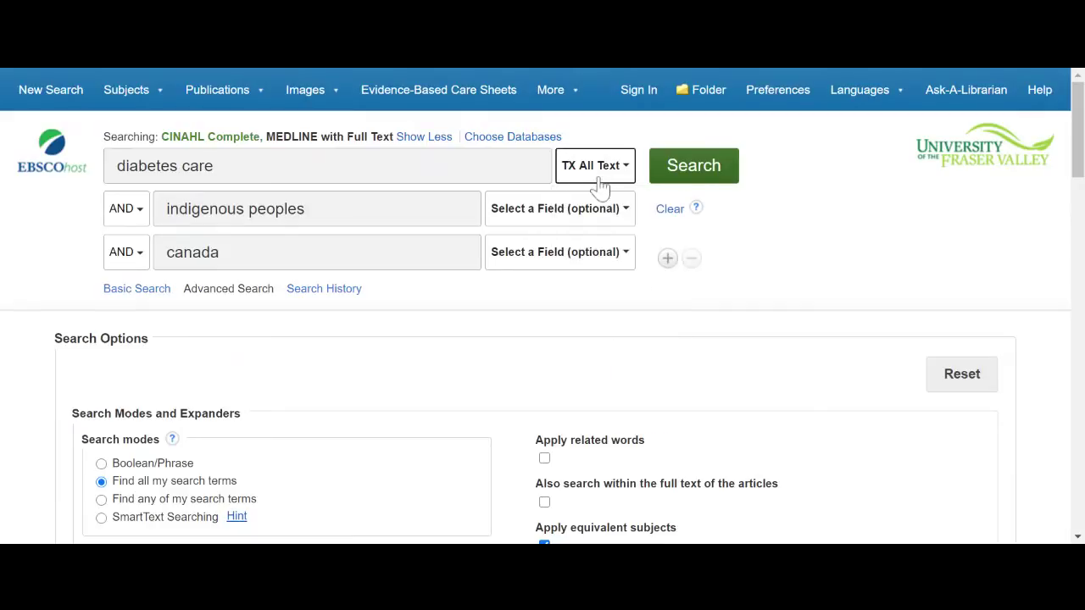
pyautogui.click(602, 181)
pyautogui.click(600, 196)
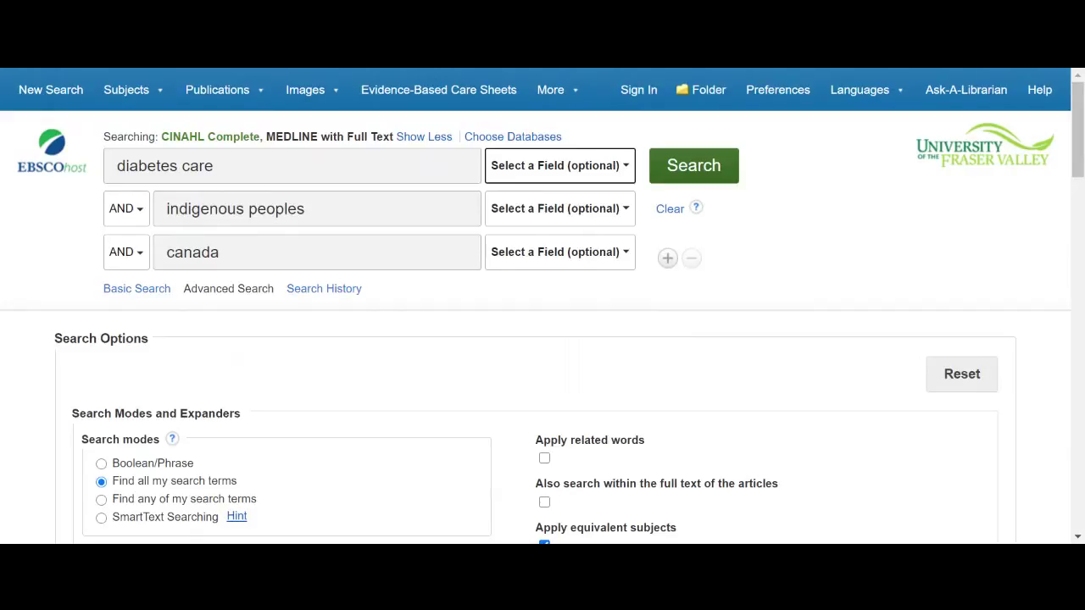
# Limit the results to peer-reviewed articles in the search options
pyautogui.scroll(-3, 611, 261)
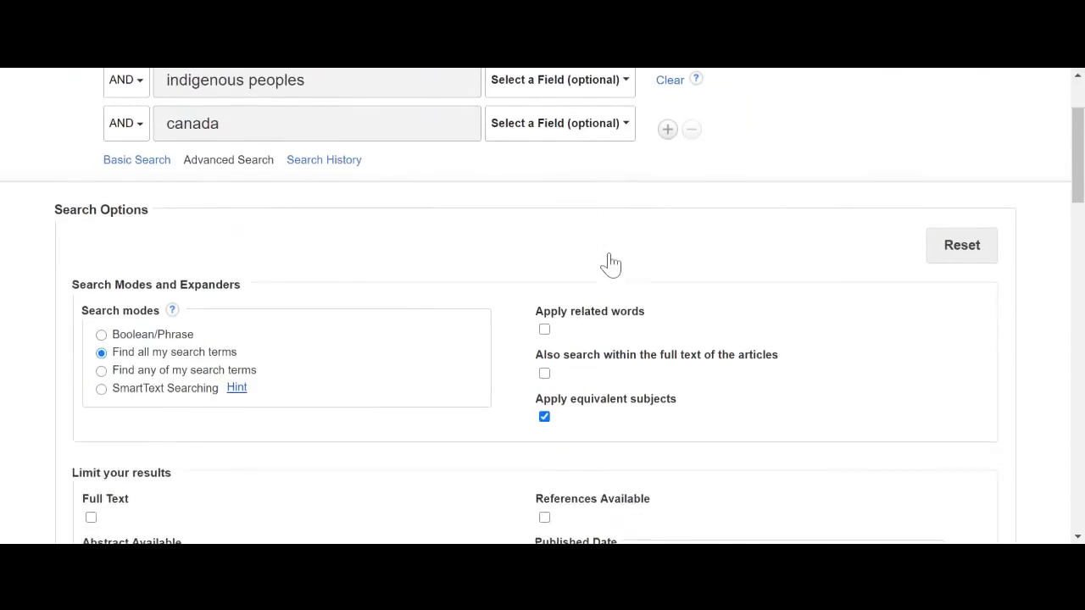
pyautogui.scroll(-5, 610, 261)
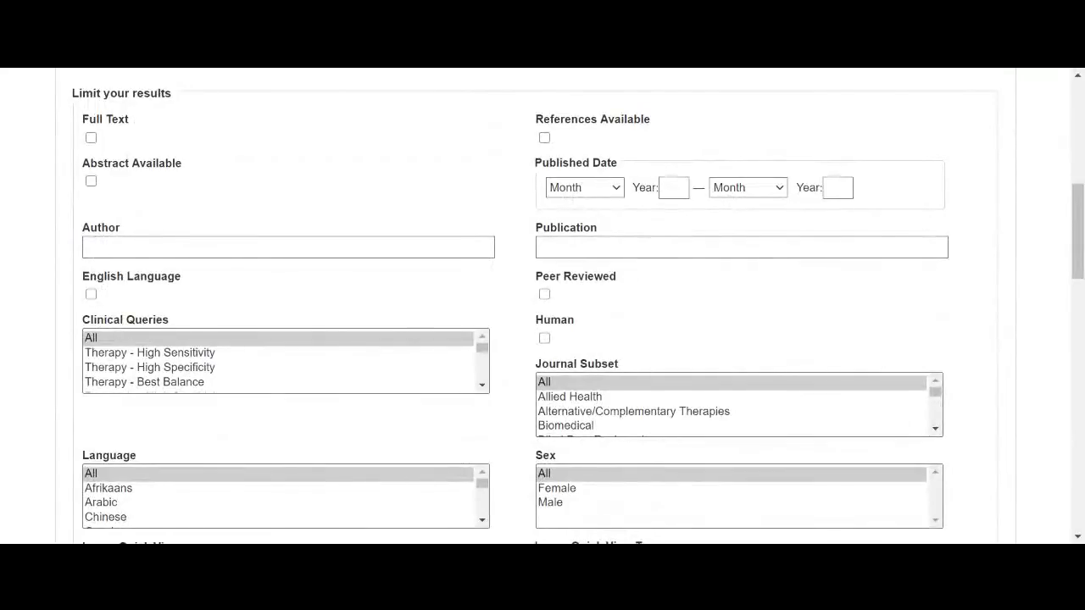
pyautogui.scroll(-1, 542, 306)
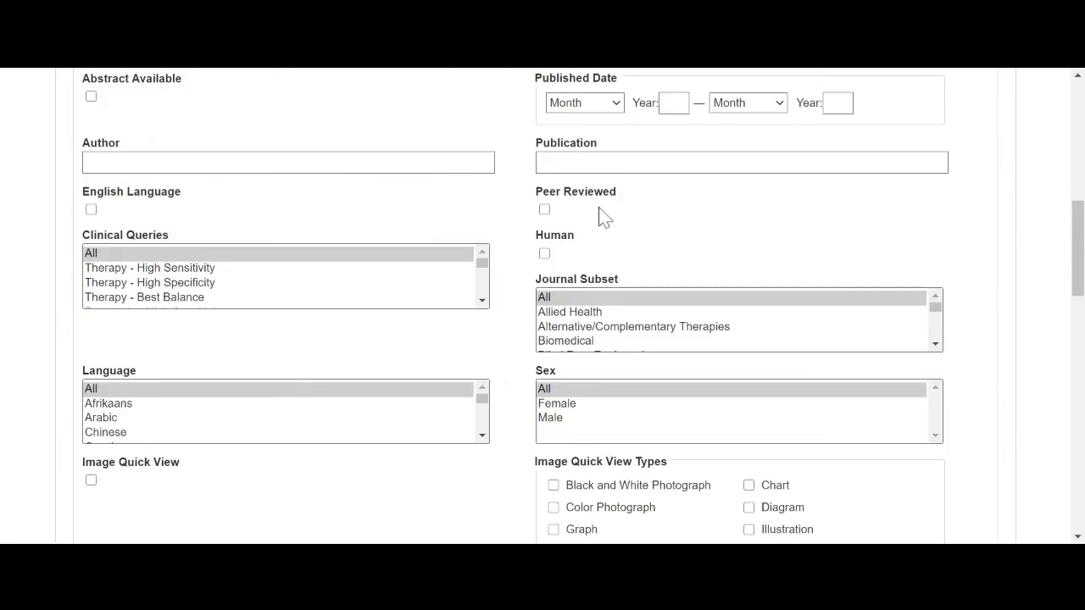
pyautogui.click(545, 209)
# Examine the remaining limiters, including Journal Subset and the special limiters for CINAHL Complete and MEDLINE with Full Text
pyautogui.scroll(-1, 623, 213)
pyautogui.scroll(-2, 631, 219)
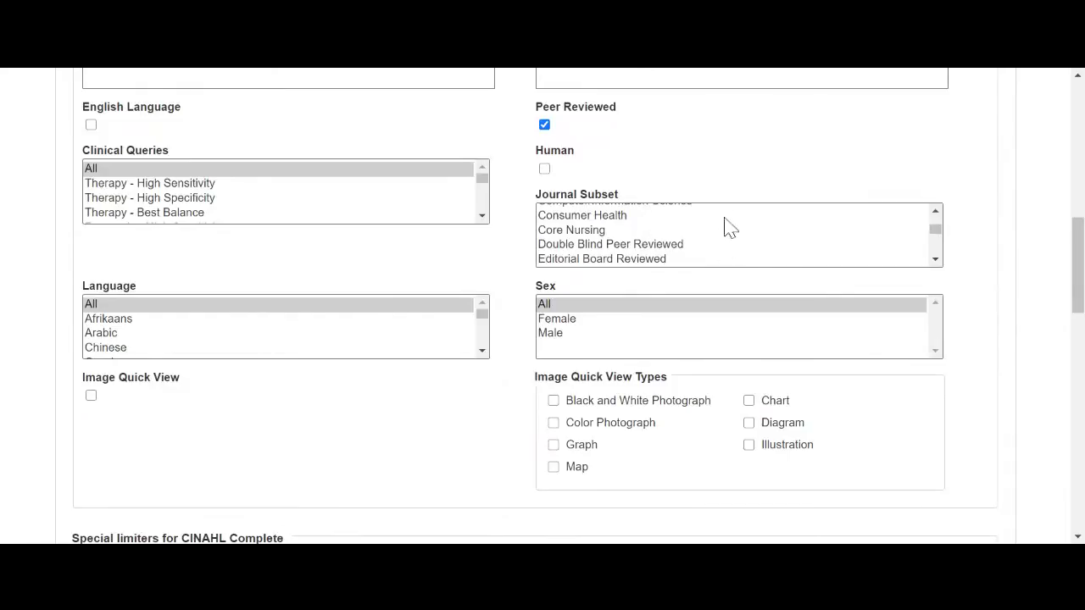
pyautogui.scroll(-3, 720, 223)
pyautogui.scroll(-2, 969, 319)
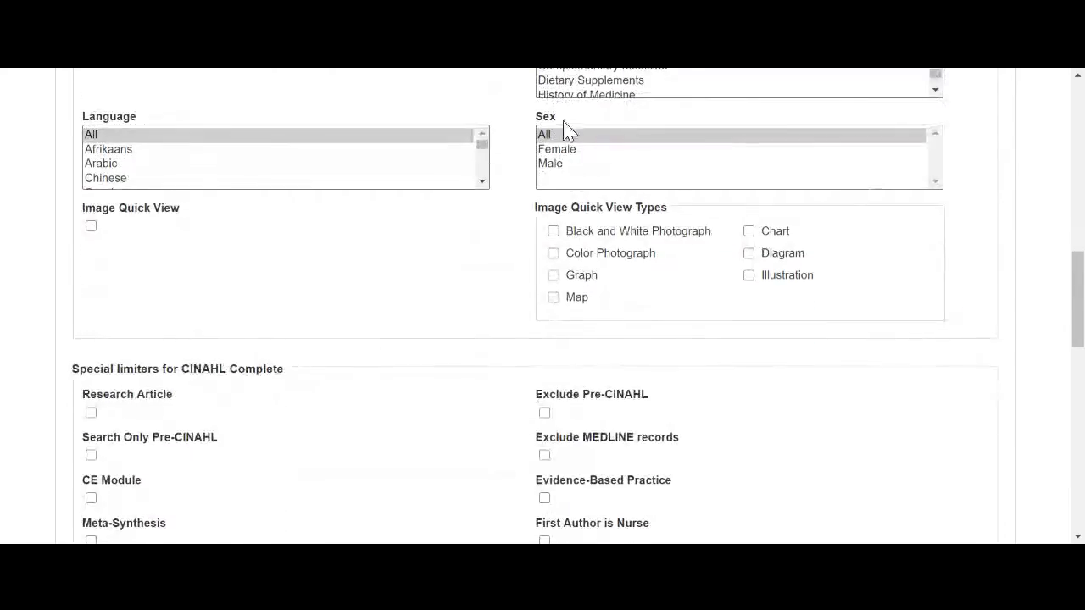
pyautogui.scroll(-1, 901, 262)
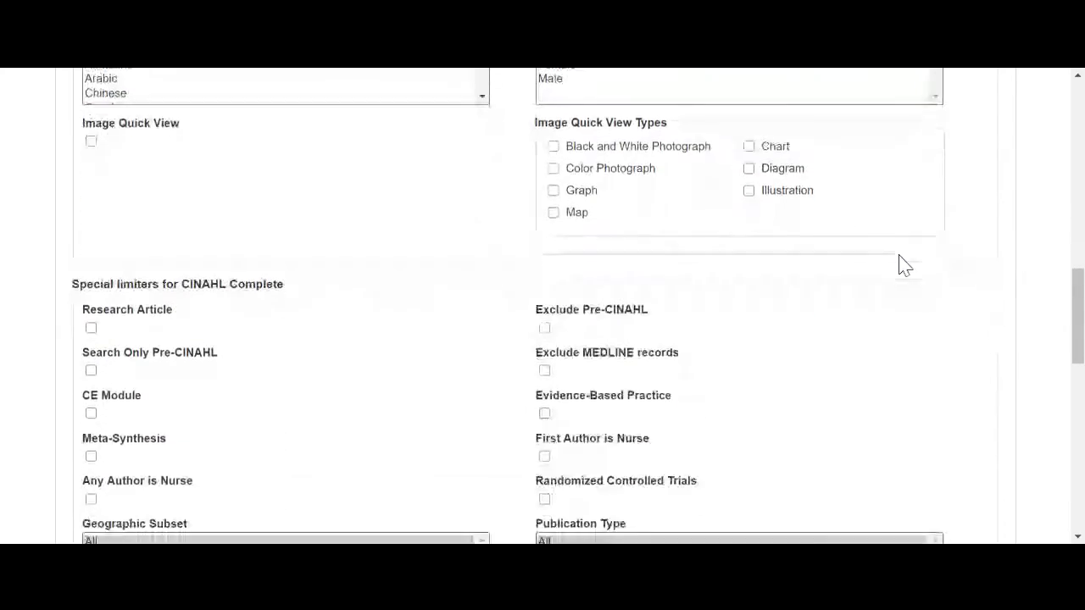
pyautogui.scroll(-2, 894, 262)
pyautogui.scroll(-2, 894, 263)
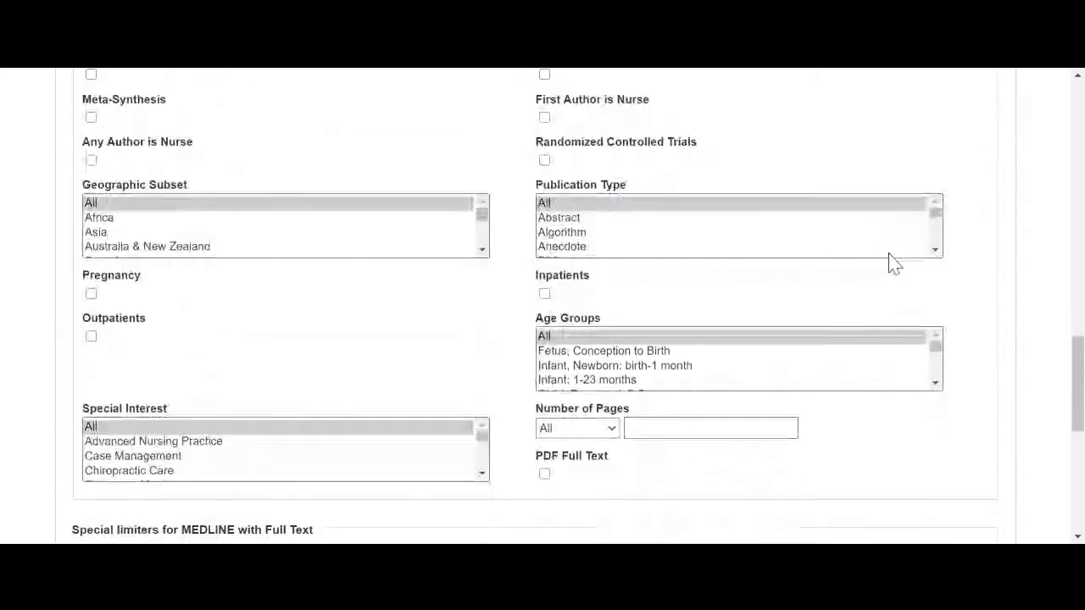
pyautogui.scroll(-3, 890, 254)
pyautogui.scroll(-2, 826, 306)
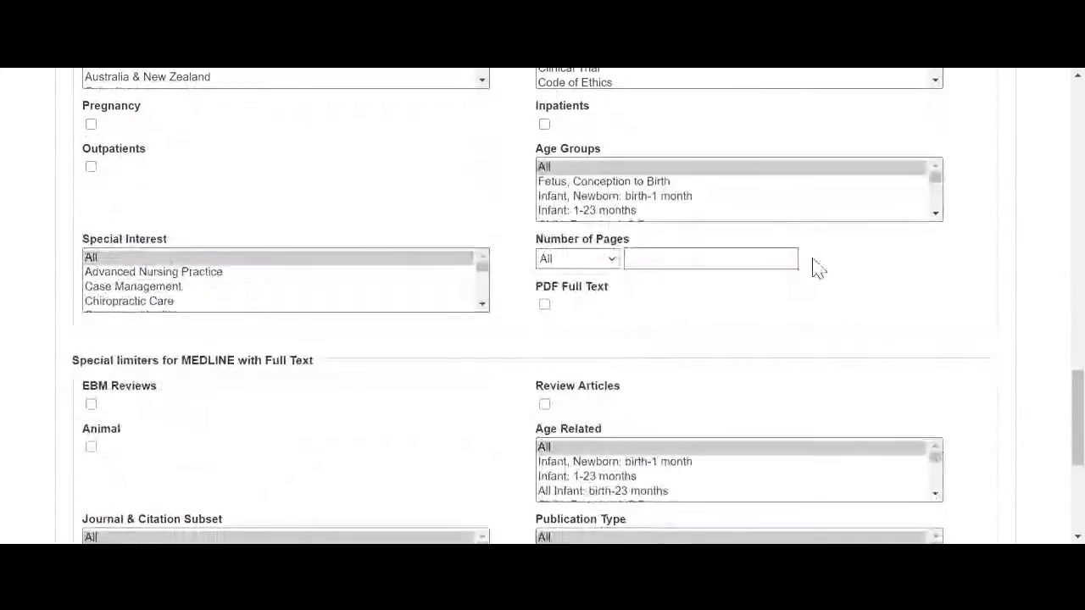
pyautogui.scroll(-1, 807, 276)
pyautogui.scroll(-2, 807, 276)
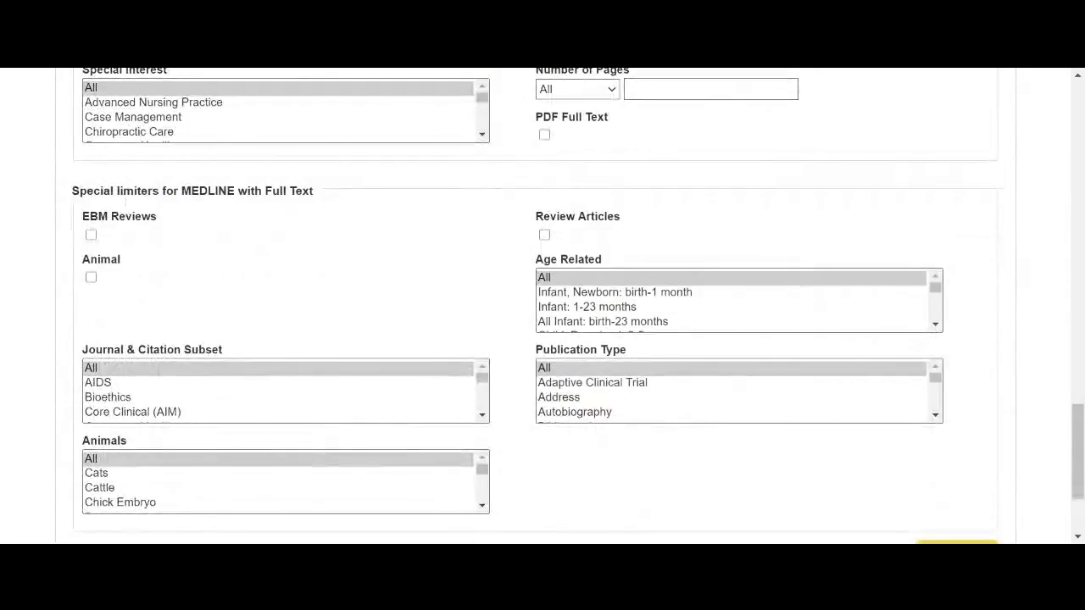
pyautogui.scroll(-3, 804, 274)
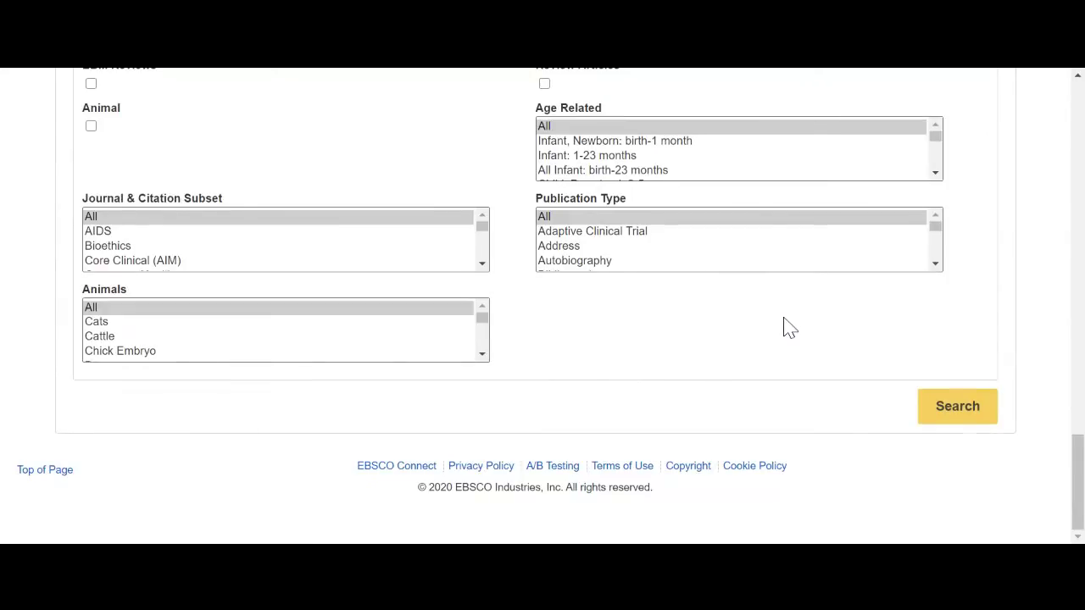
# Return to the search terms and run the peer-reviewed search for diabetes care, indigenous peoples and canada
pyautogui.scroll(3, 788, 325)
pyautogui.scroll(5, 847, 331)
pyautogui.moveTo(1075, 326); pyautogui.dragTo(1062, 115)
pyautogui.scroll(-3, 799, 286)
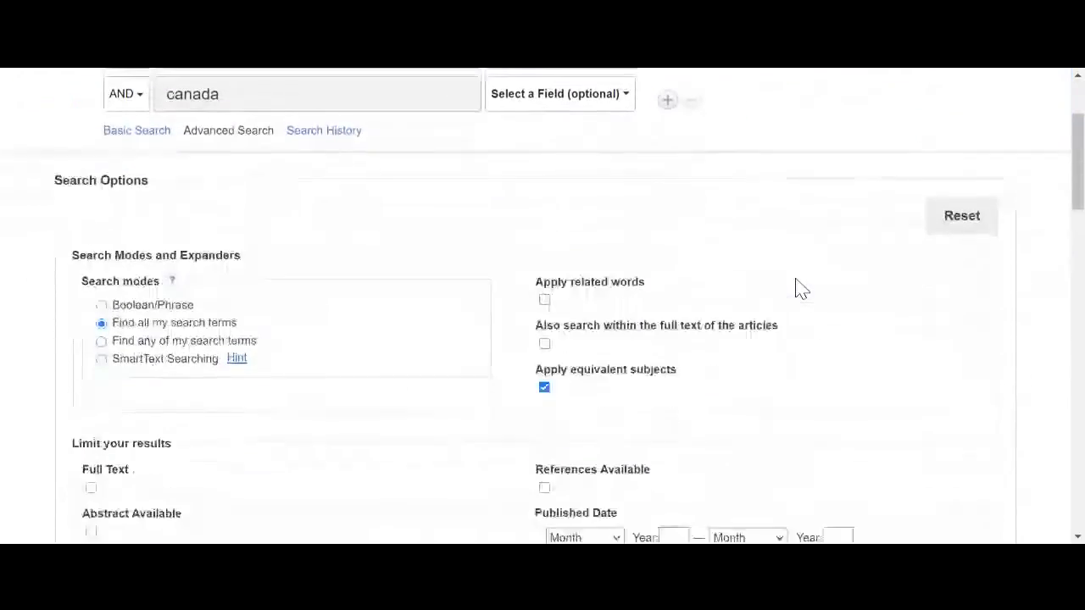
pyautogui.scroll(-1, 797, 286)
pyautogui.scroll(5, 797, 286)
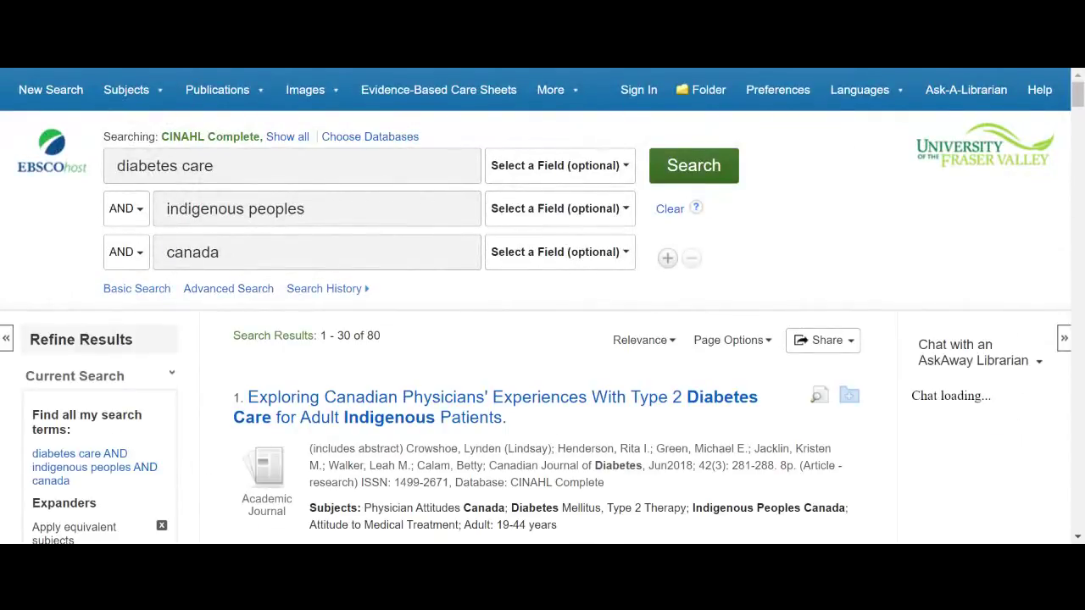
# Examine the result list and the options for refining it, such as publication date, source types, subject, geography and database
pyautogui.scroll(-1, 690, 181)
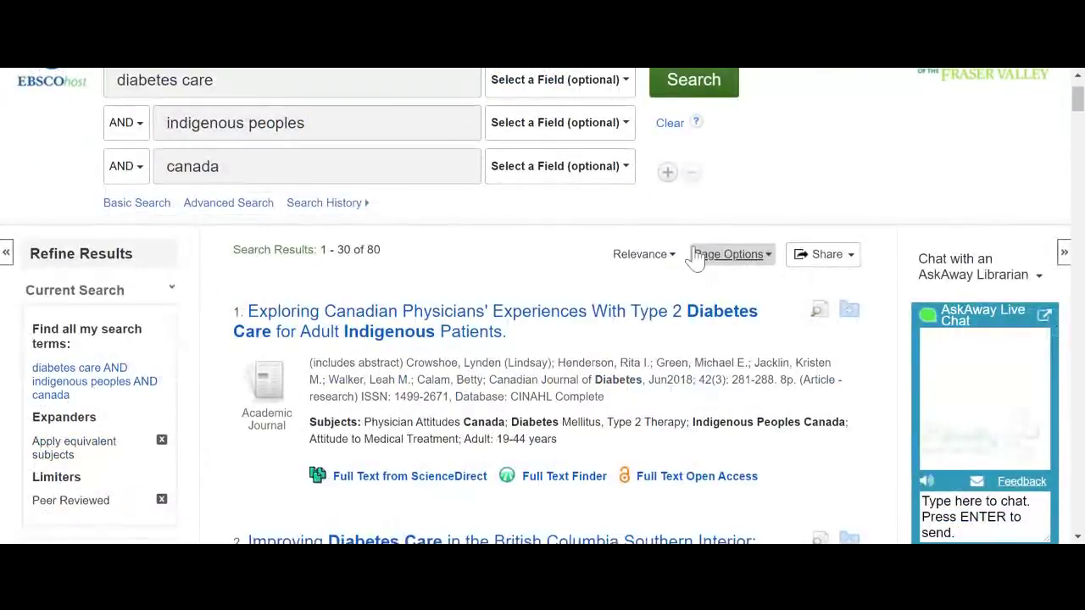
pyautogui.scroll(-1, 695, 261)
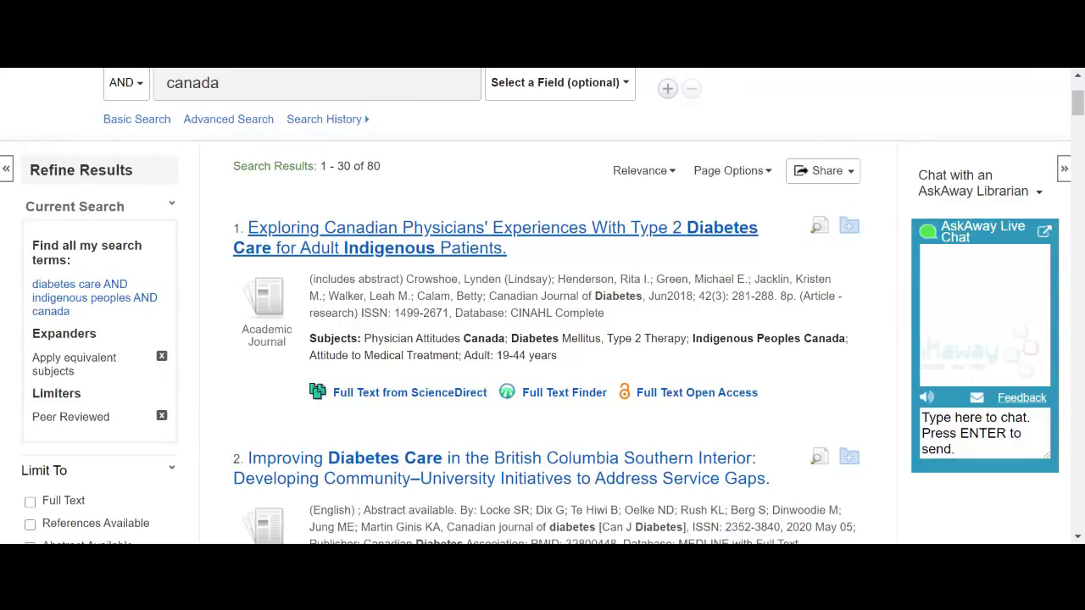
pyautogui.scroll(-1, 624, 247)
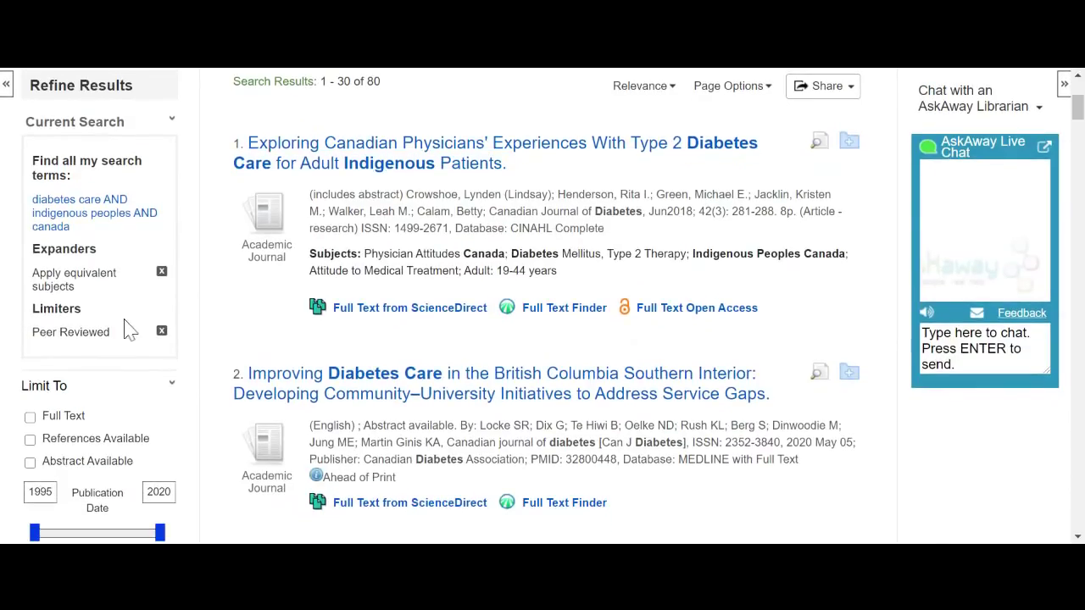
pyautogui.scroll(-1, 129, 325)
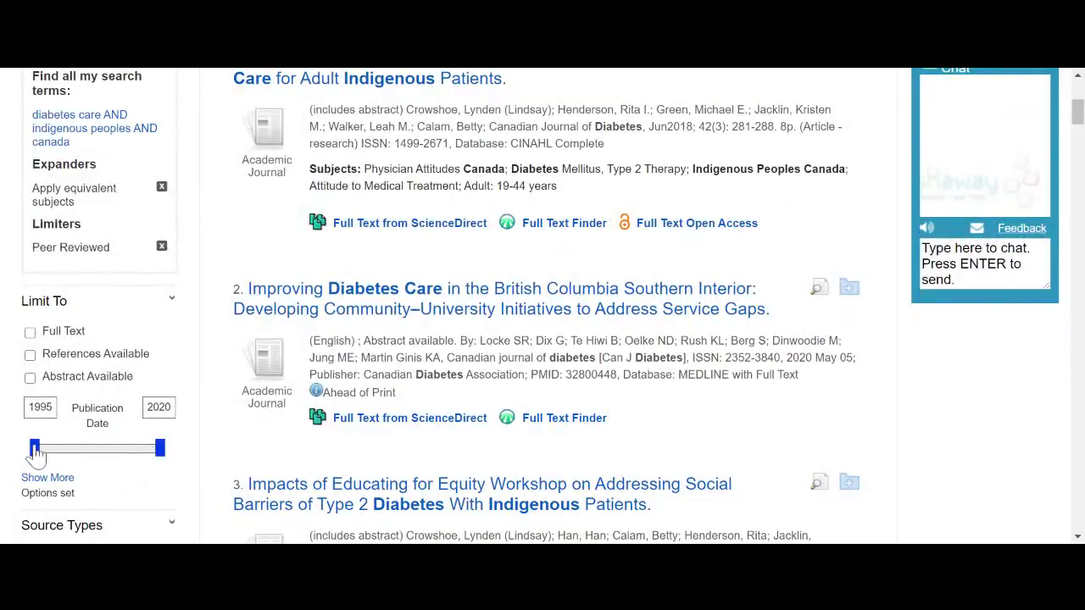
pyautogui.scroll(-2, 88, 400)
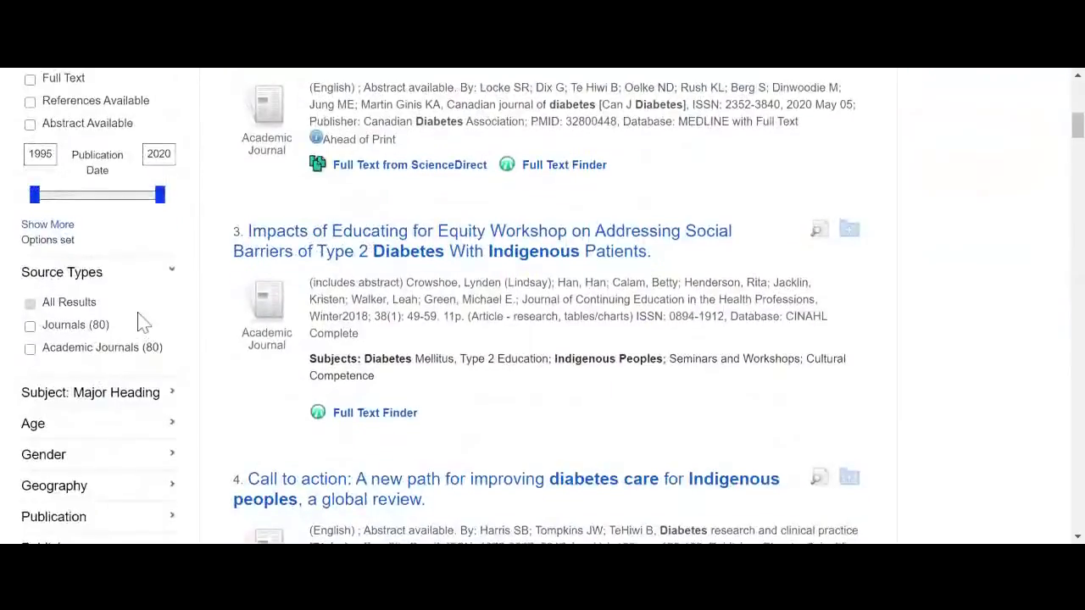
pyautogui.scroll(2, 141, 322)
pyautogui.scroll(-3, 141, 323)
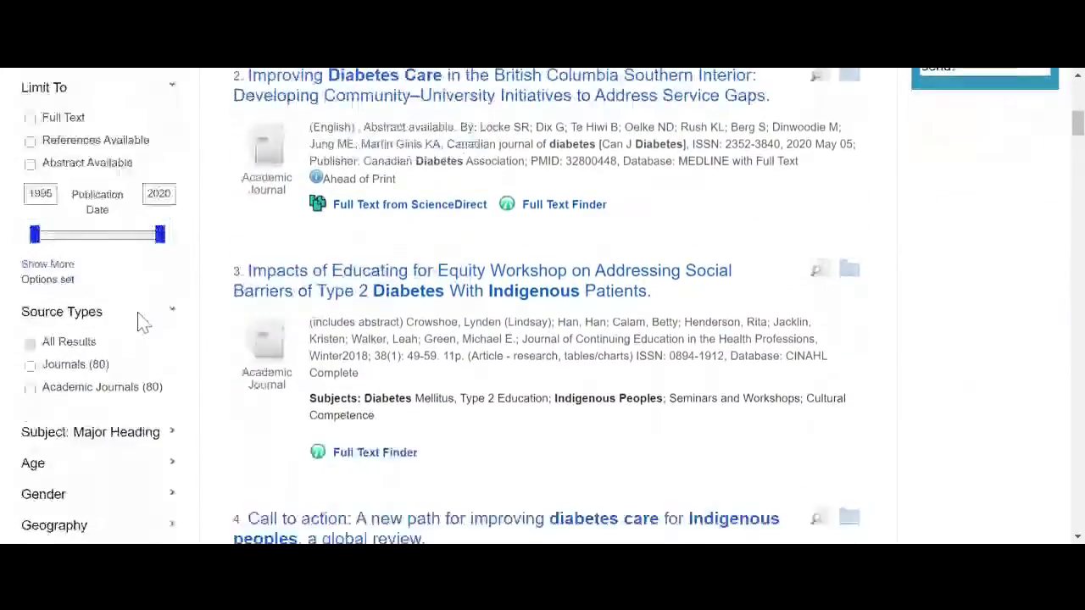
pyautogui.scroll(-1, 177, 337)
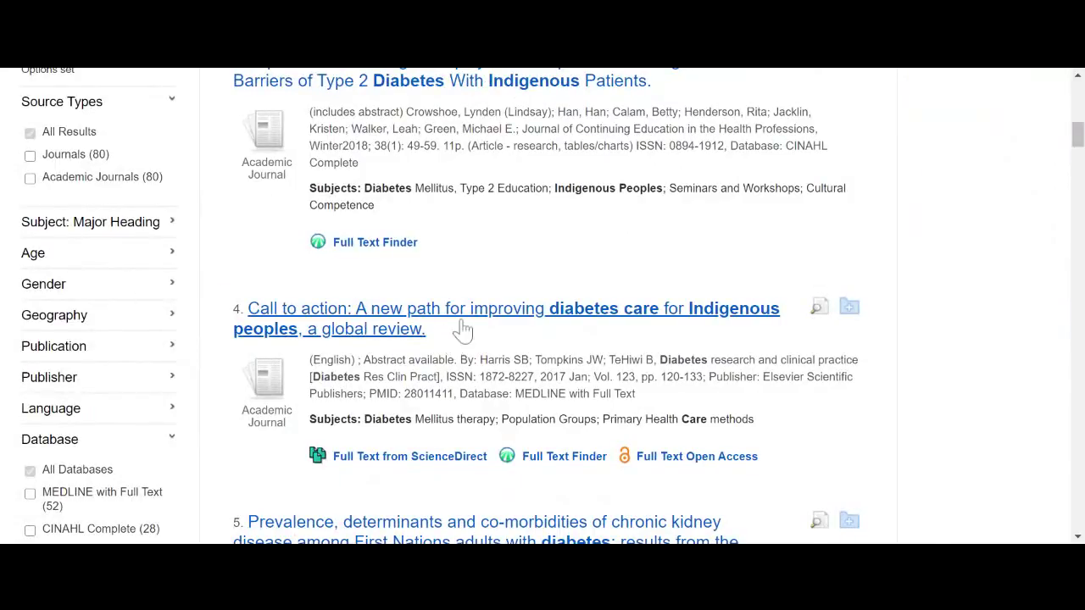
# Open the record of the second article, "Improving Diabetes Care in the British Columbia Southern Interior", and review its source details and abstract
pyautogui.scroll(2, 458, 337)
pyautogui.scroll(5, 464, 327)
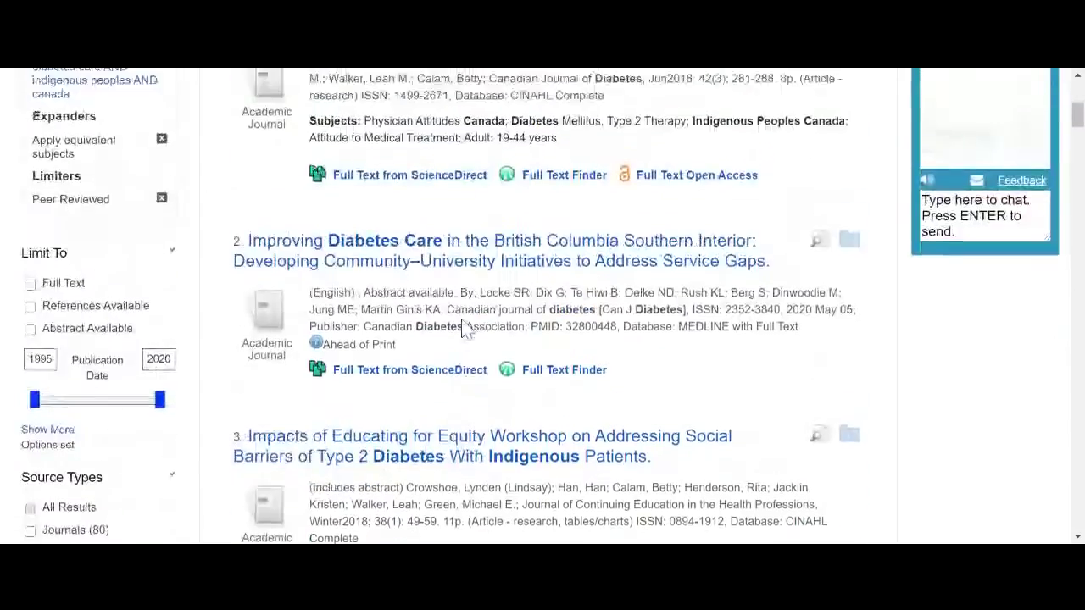
pyautogui.scroll(-2, 464, 329)
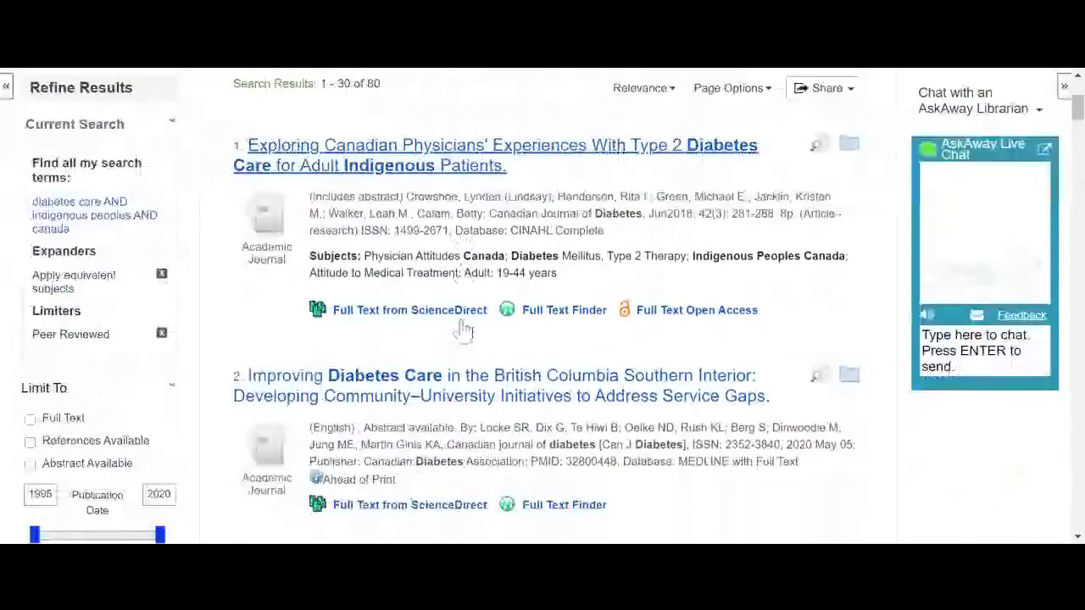
pyautogui.scroll(-1, 465, 331)
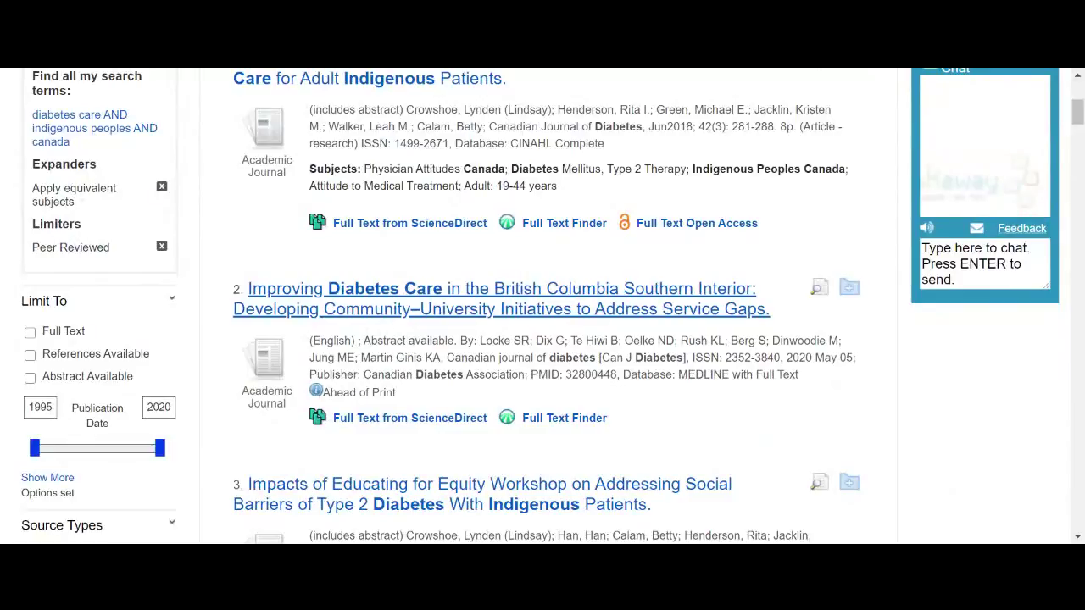
pyautogui.click(386, 301)
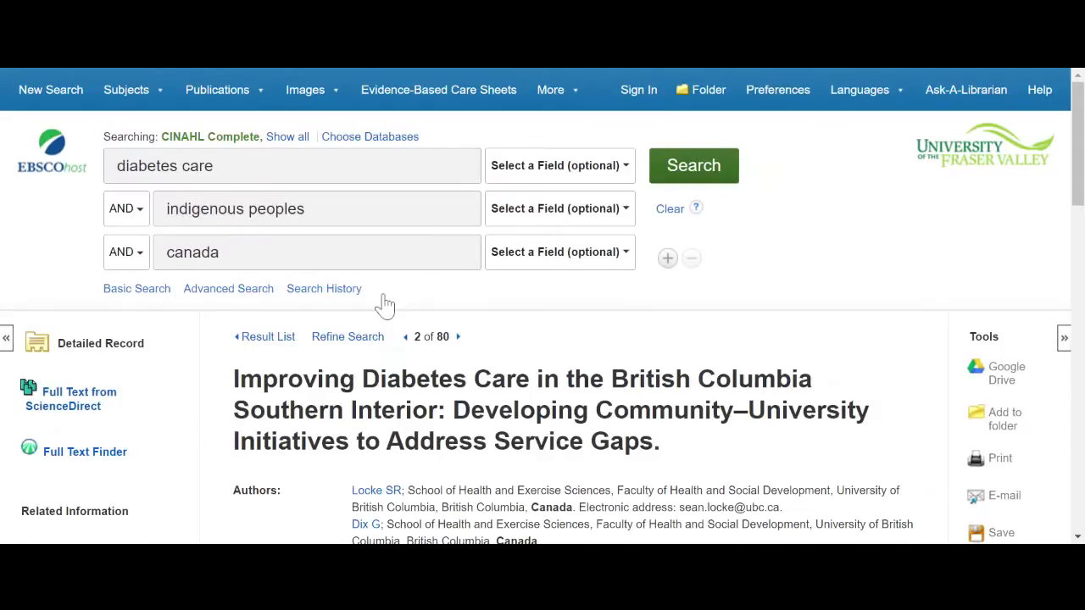
pyautogui.scroll(-1, 386, 303)
pyautogui.scroll(-1, 386, 303)
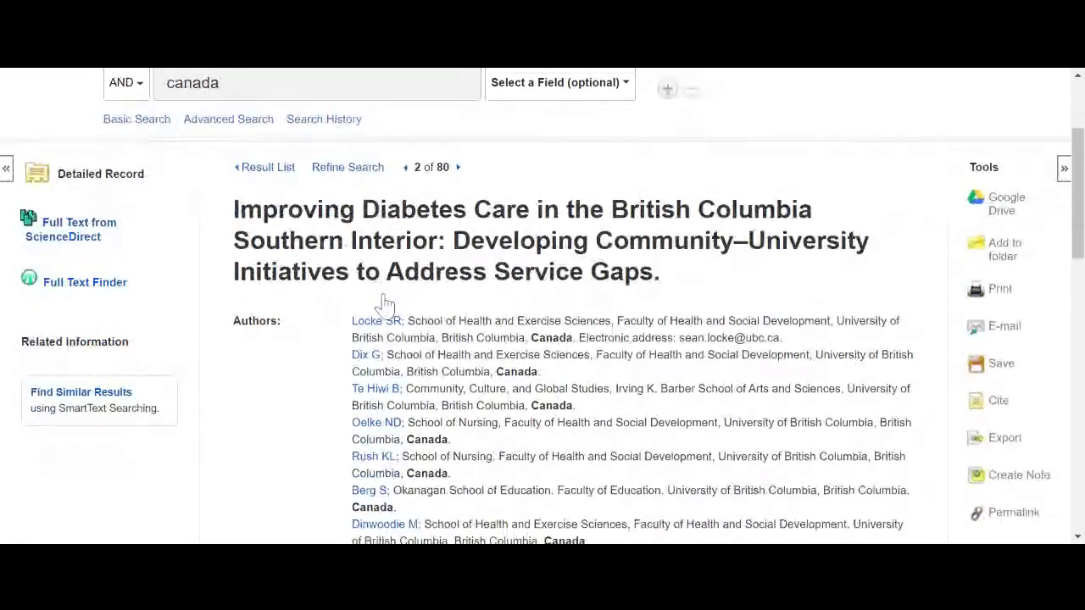
pyautogui.scroll(-3, 382, 297)
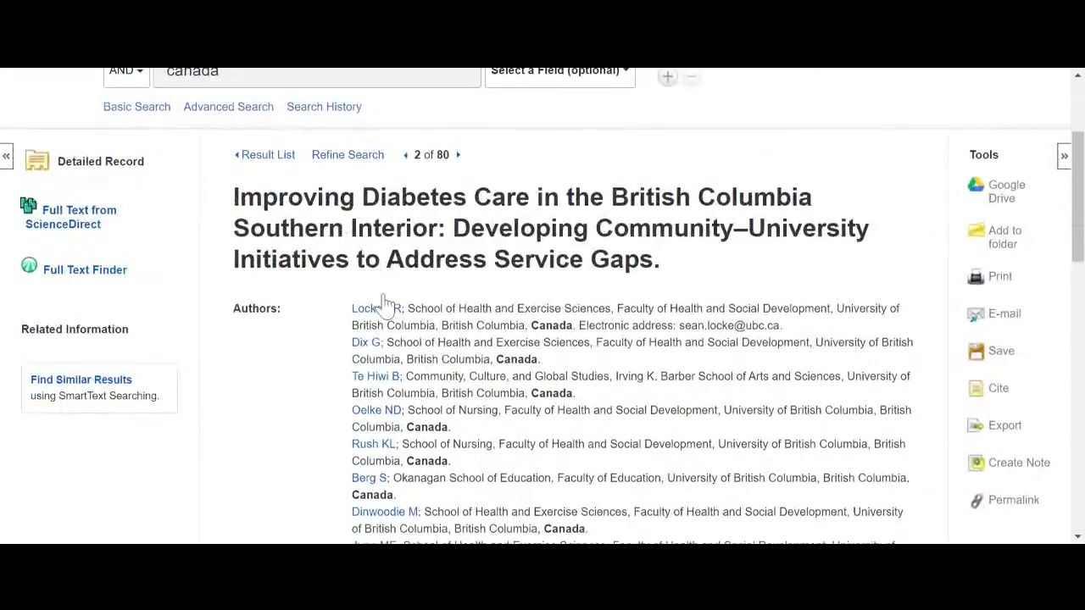
pyautogui.scroll(-3, 384, 303)
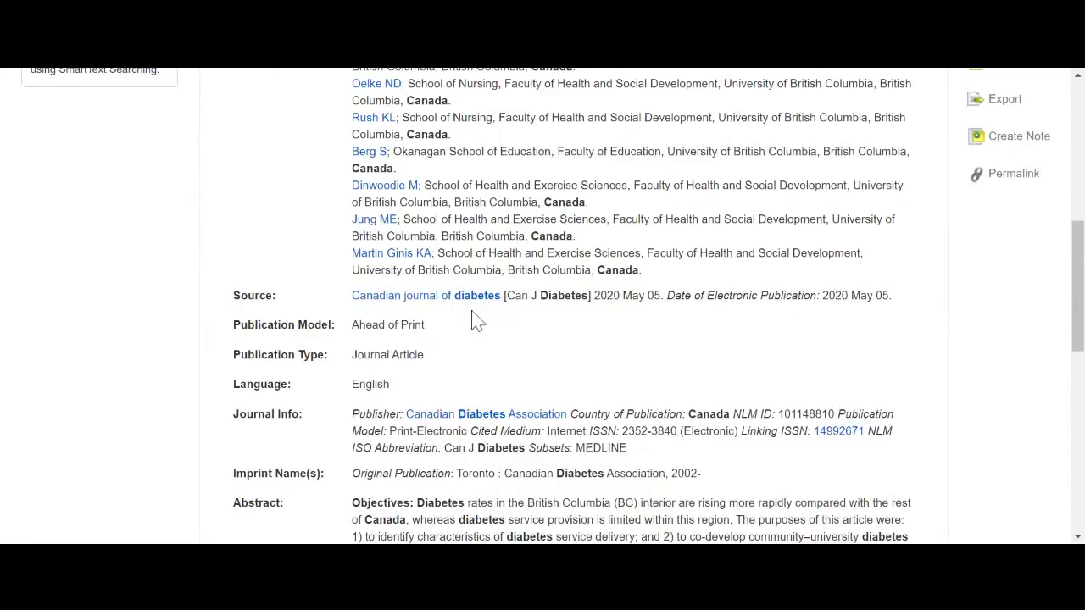
pyautogui.scroll(-3, 475, 318)
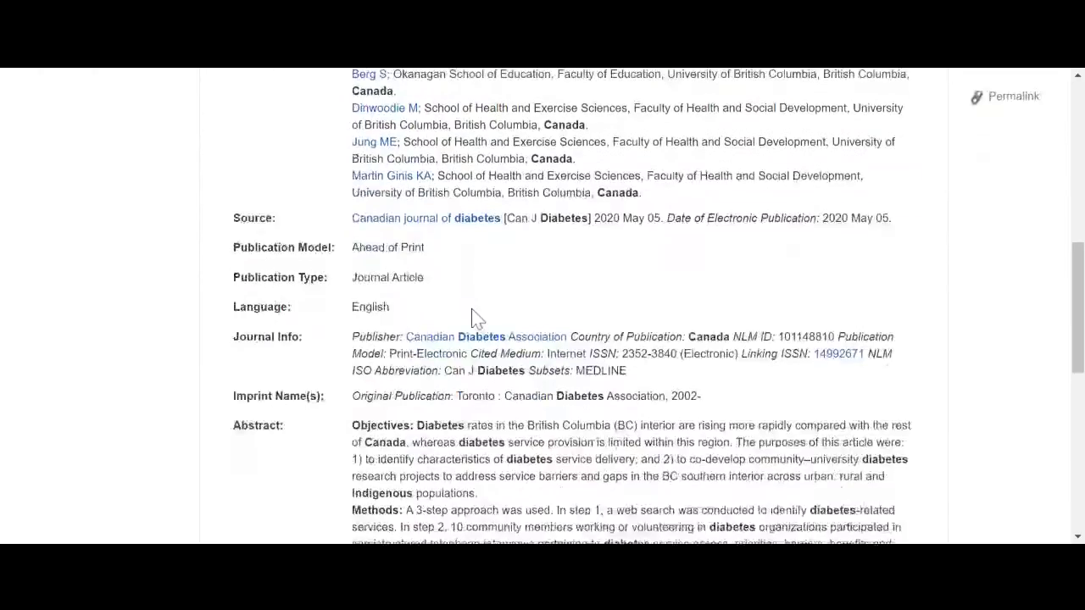
# Read the article's abstract and indexing details, and examine the record's tools for e-mailing, saving, citing and exporting it
pyautogui.scroll(-2, 559, 305)
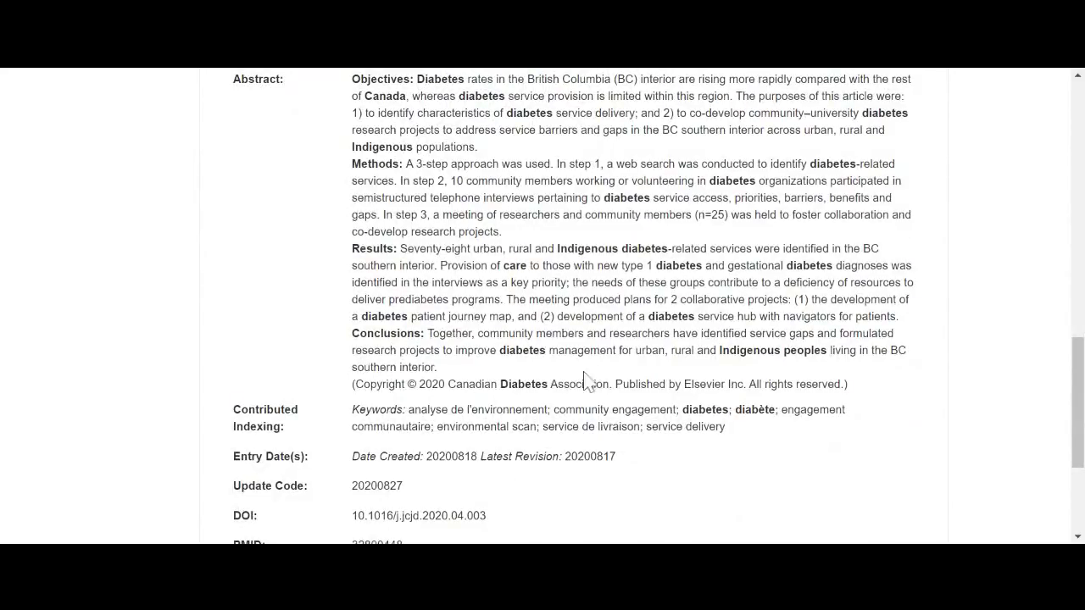
pyautogui.scroll(7, 591, 367)
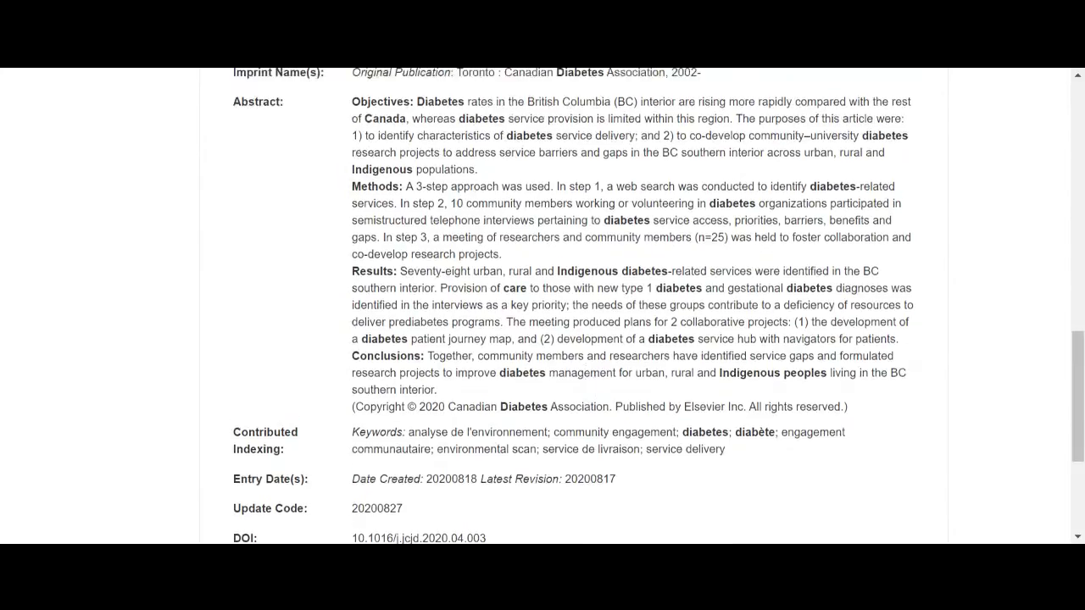
pyautogui.scroll(3, 591, 366)
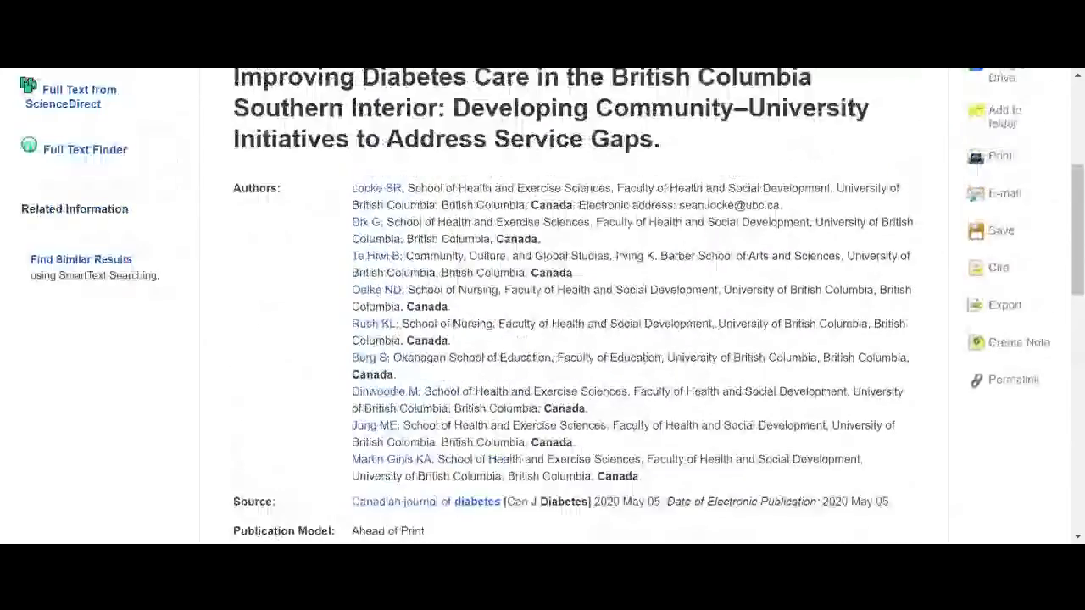
pyautogui.scroll(1, 542, 303)
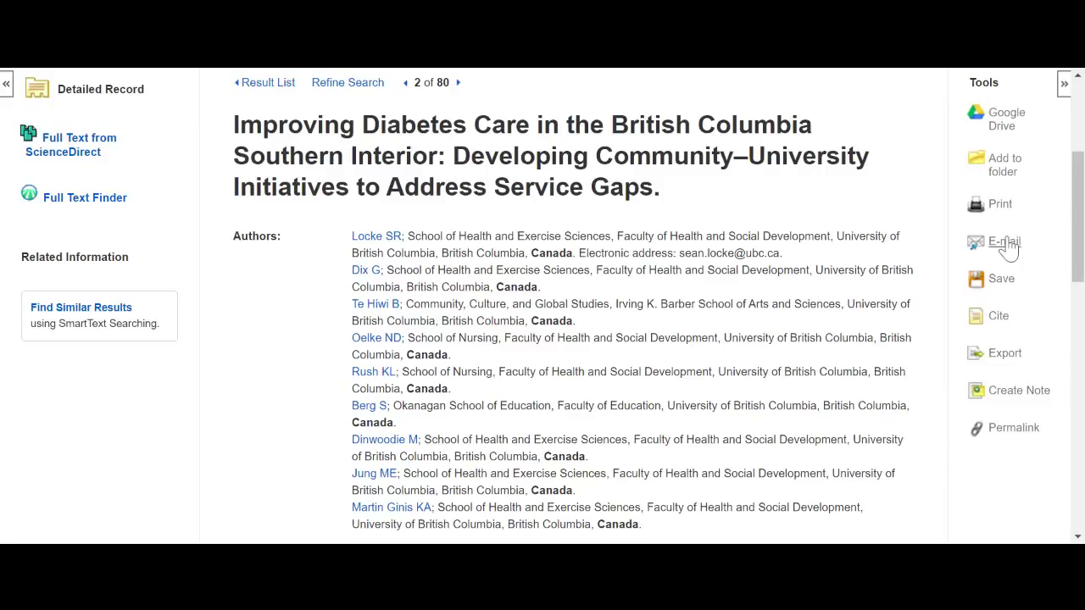
pyautogui.click(1004, 243)
pyautogui.scroll(-1, 965, 327)
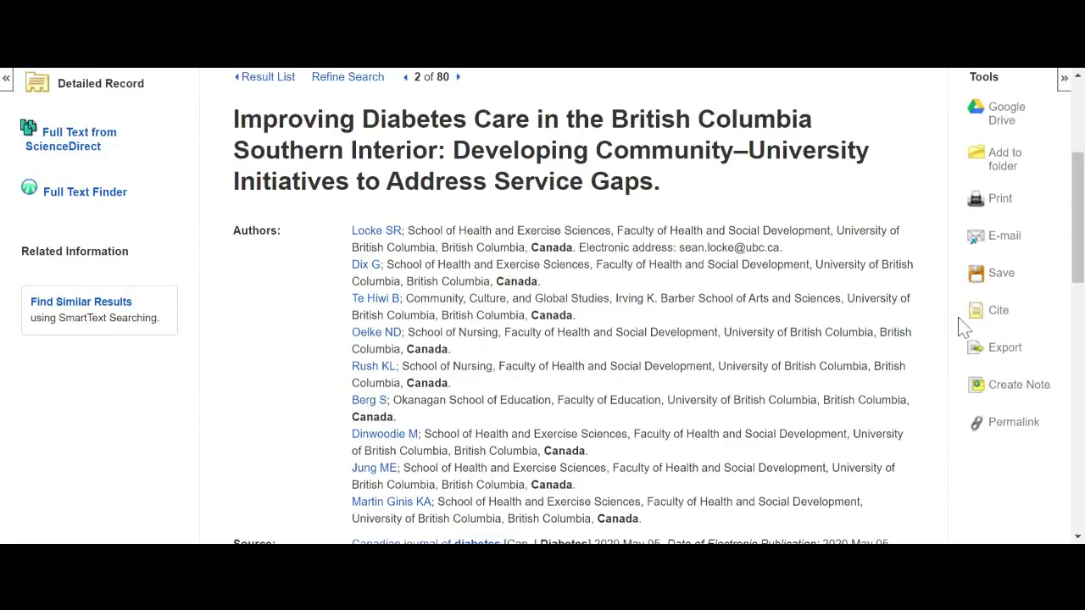
pyautogui.scroll(-1, 964, 327)
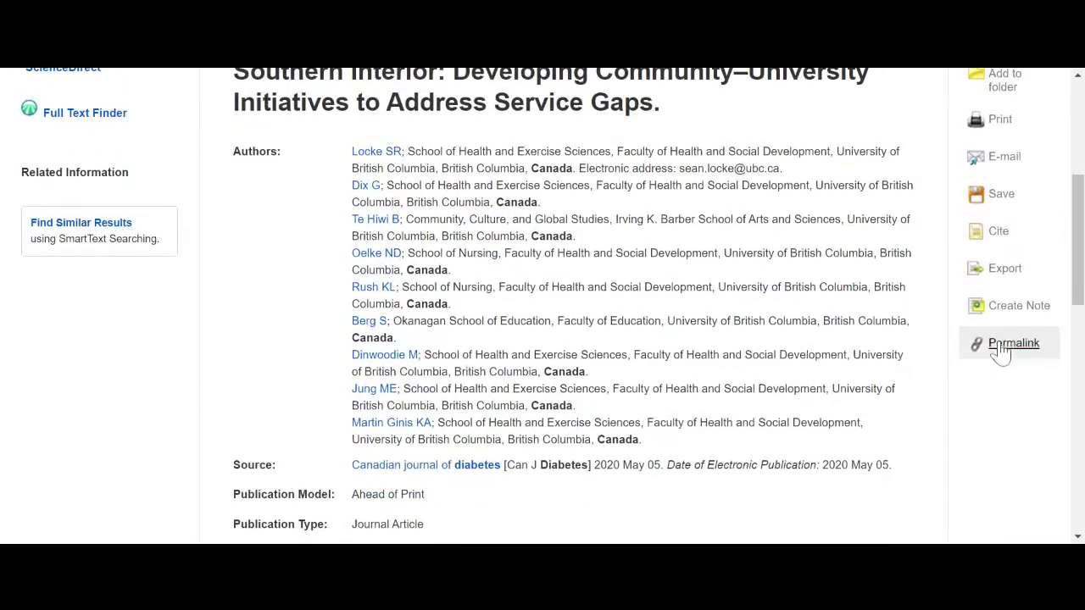
# Display the article's permalink, select the full URL, and close the permalink display
pyautogui.click(1009, 343)
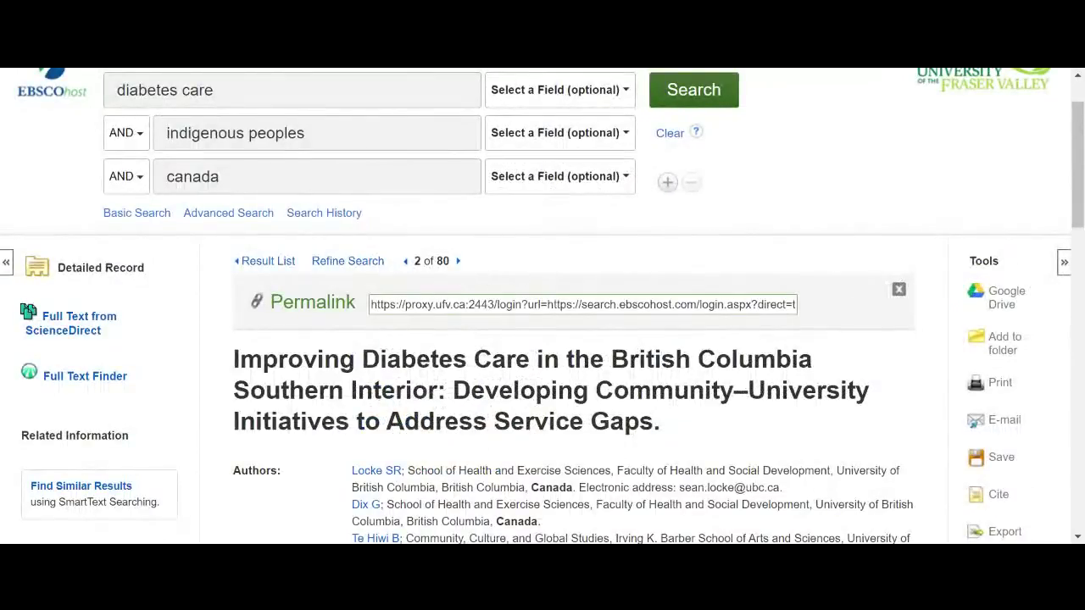
pyautogui.click(433, 304)
pyautogui.moveTo(372, 304); pyautogui.dragTo(807, 325)
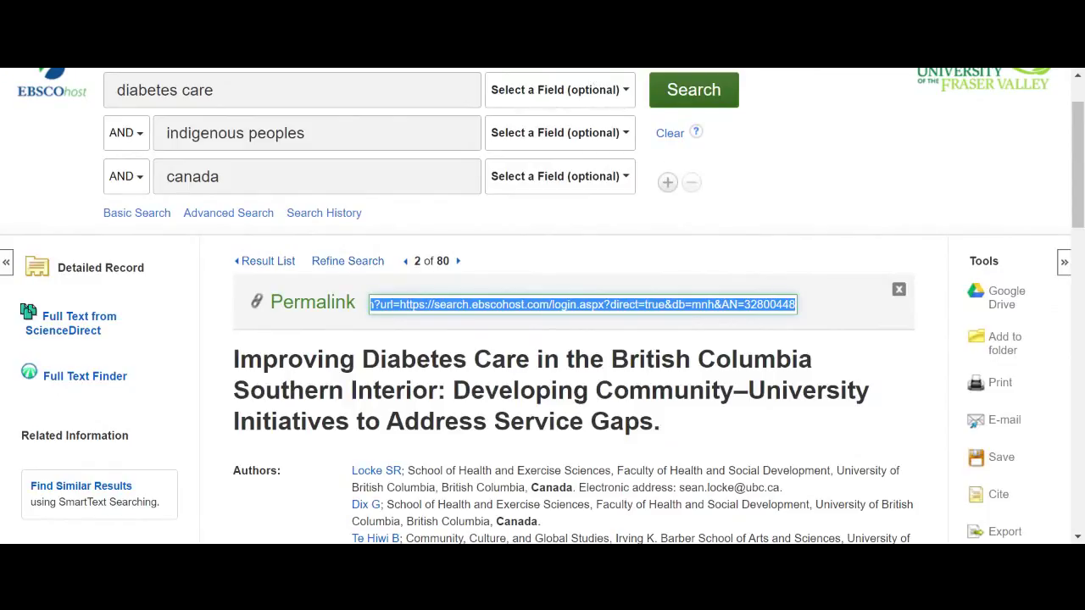
pyautogui.scroll(-1, 982, 348)
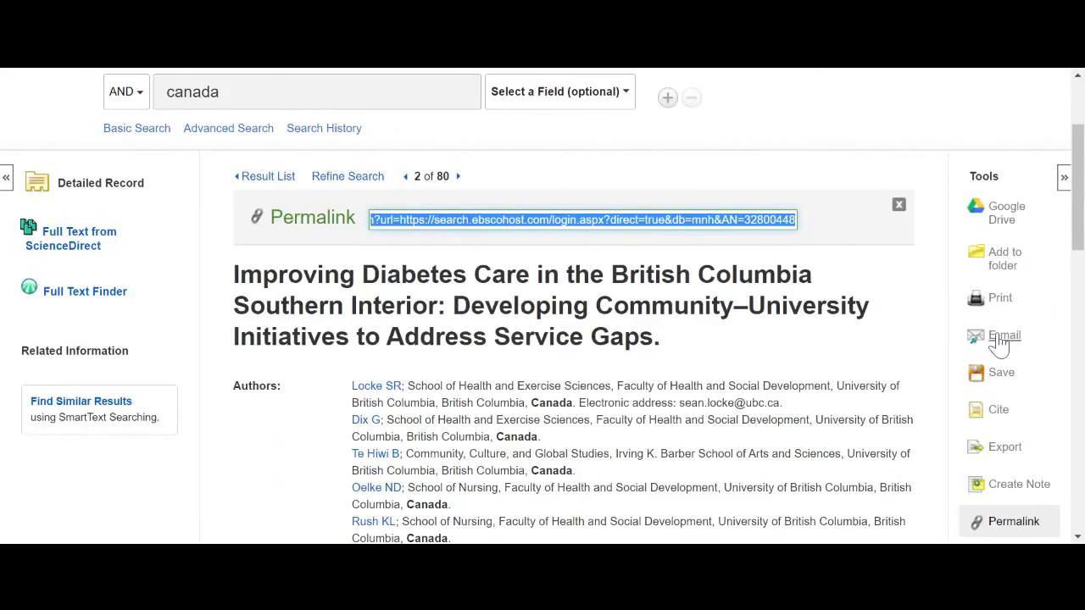
pyautogui.click(898, 204)
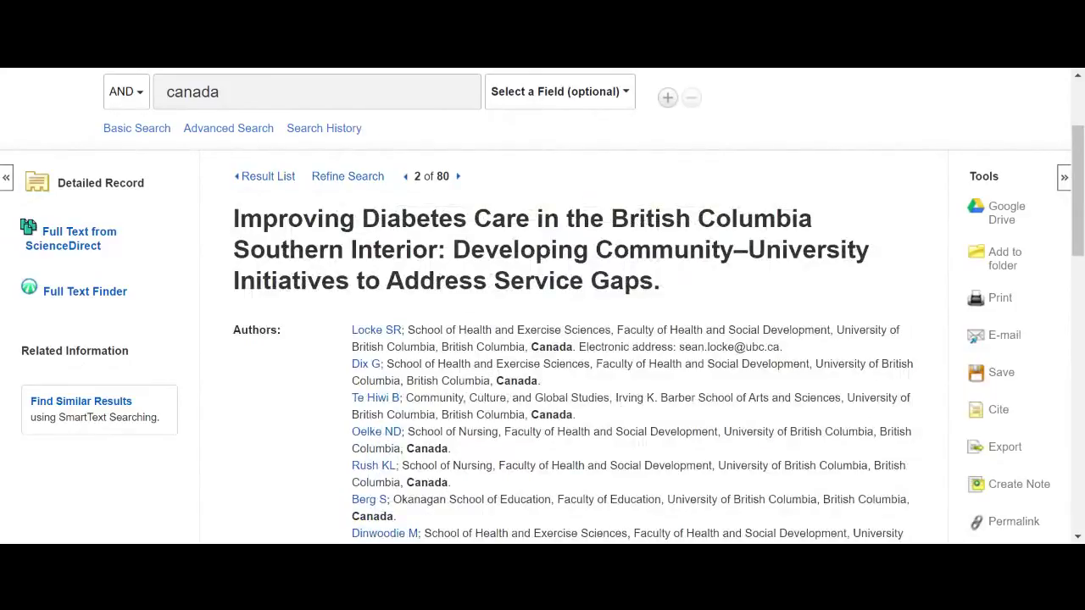
# Look up the article with Full Text Finder and open the Canadian Journal of Diabetes from ScienceDirect Freedom Collection
pyautogui.click(65, 291)
pyautogui.click(85, 291)
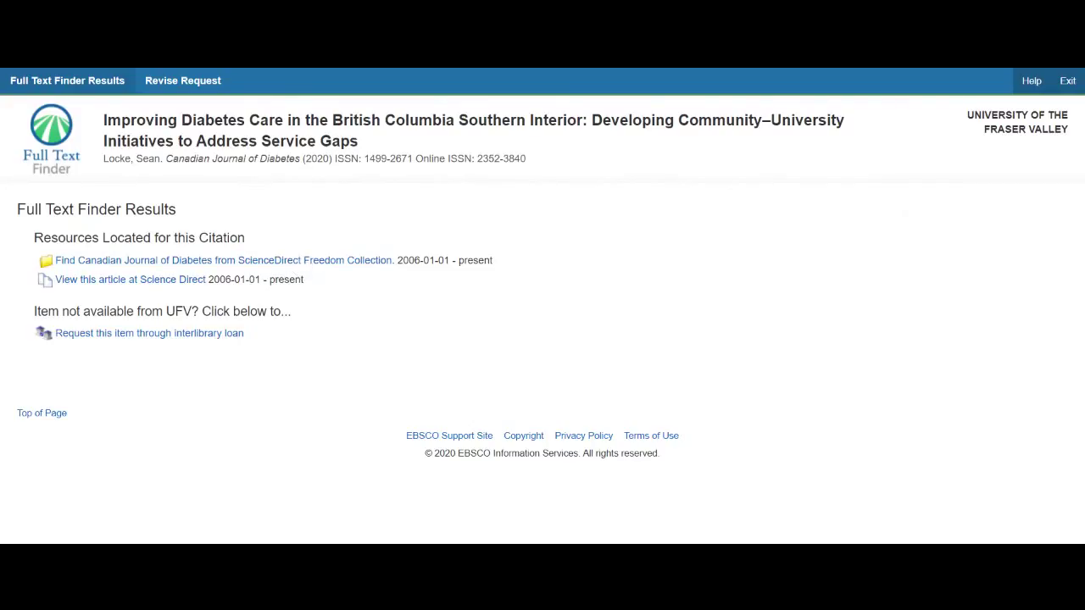
pyautogui.click(223, 260)
pyautogui.click(223, 260)
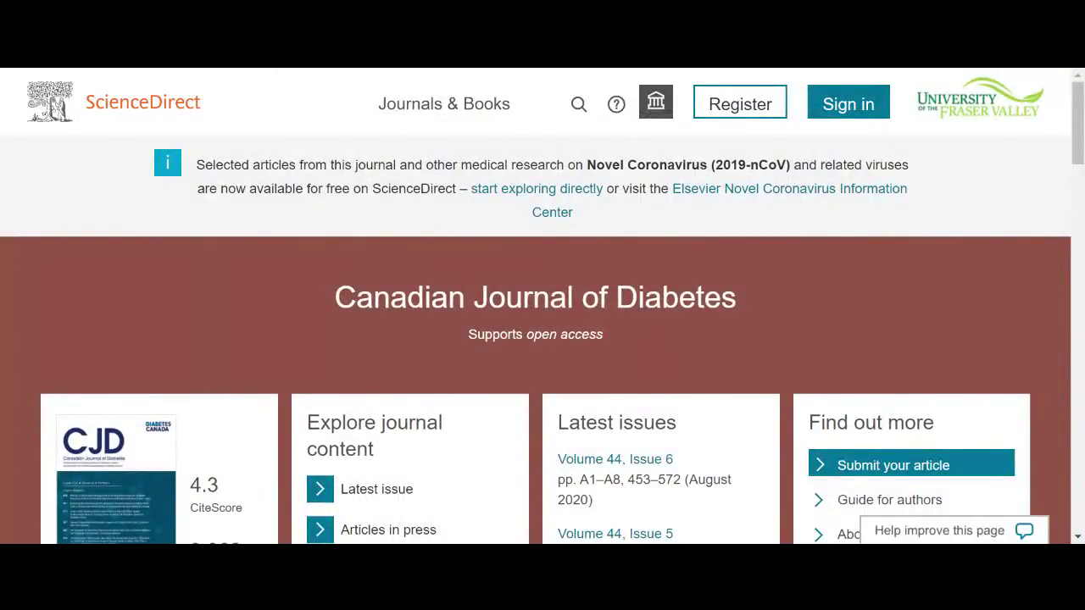
# Open the list of all issues of the Canadian Journal of Diabetes and look through the 2020 Volume 44 issues
pyautogui.scroll(-2, 543, 306)
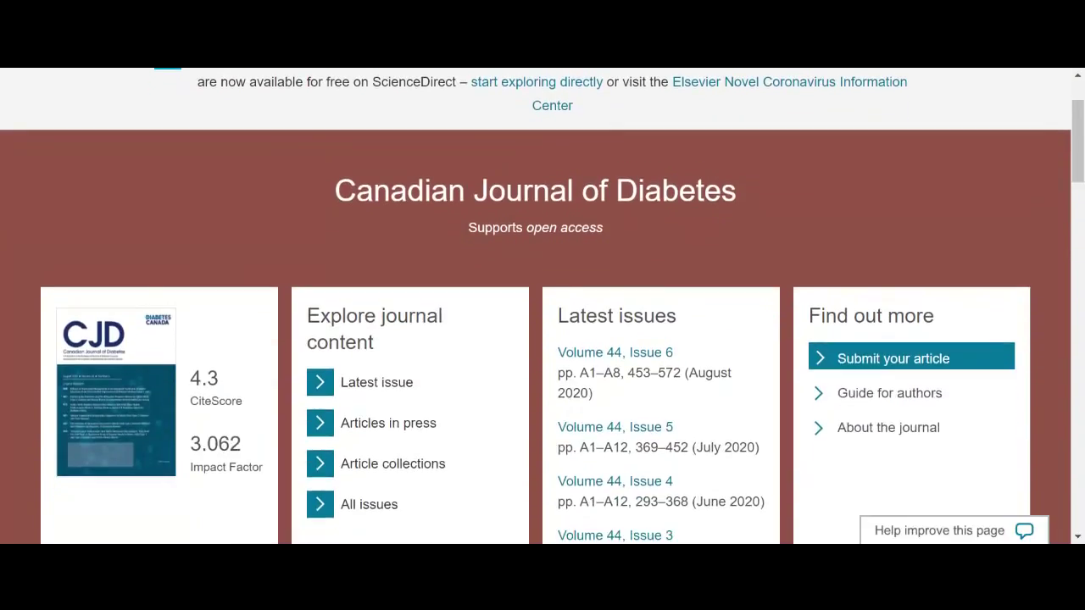
pyautogui.scroll(-1, 562, 236)
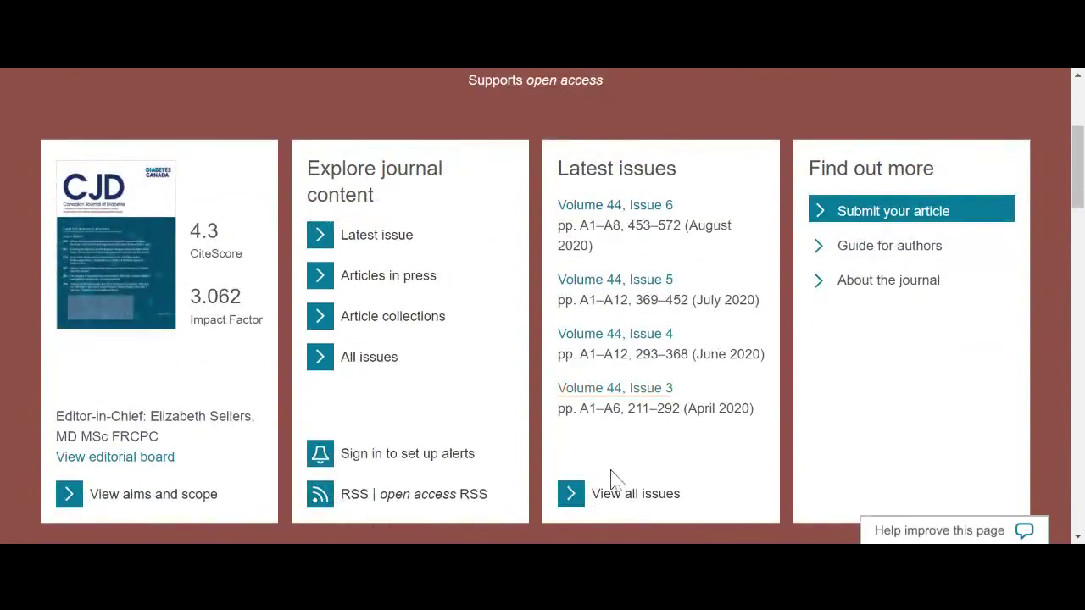
pyautogui.click(641, 500)
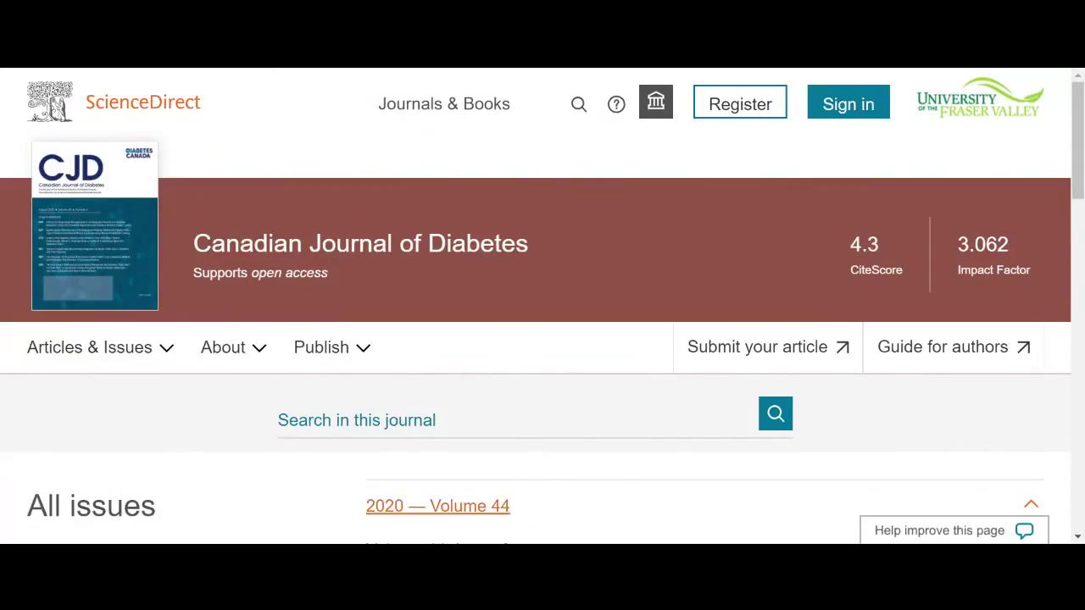
pyautogui.scroll(-3, 641, 501)
pyautogui.scroll(-3, 520, 380)
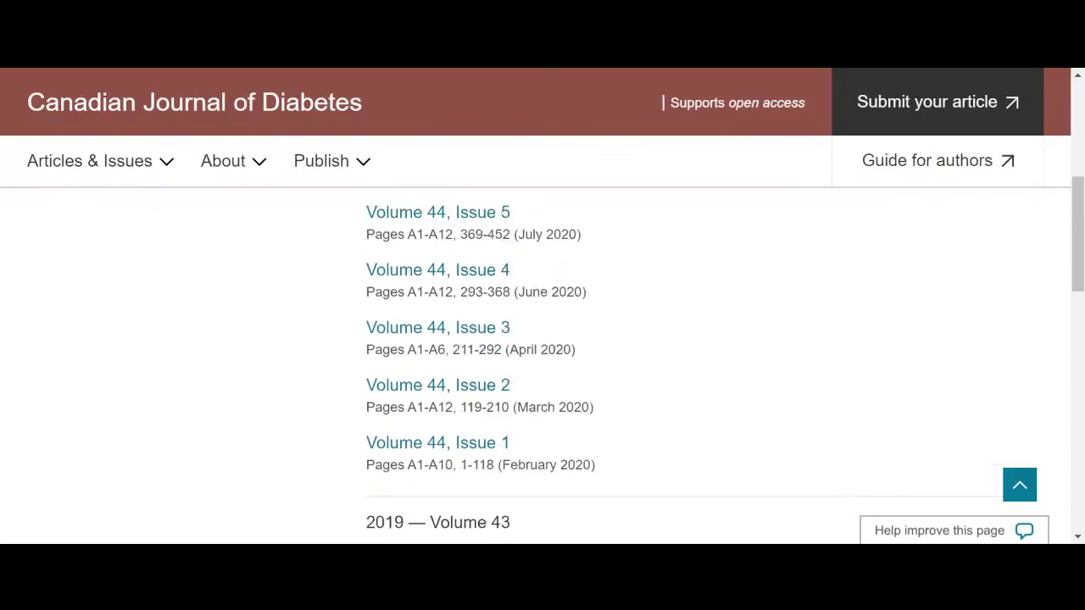